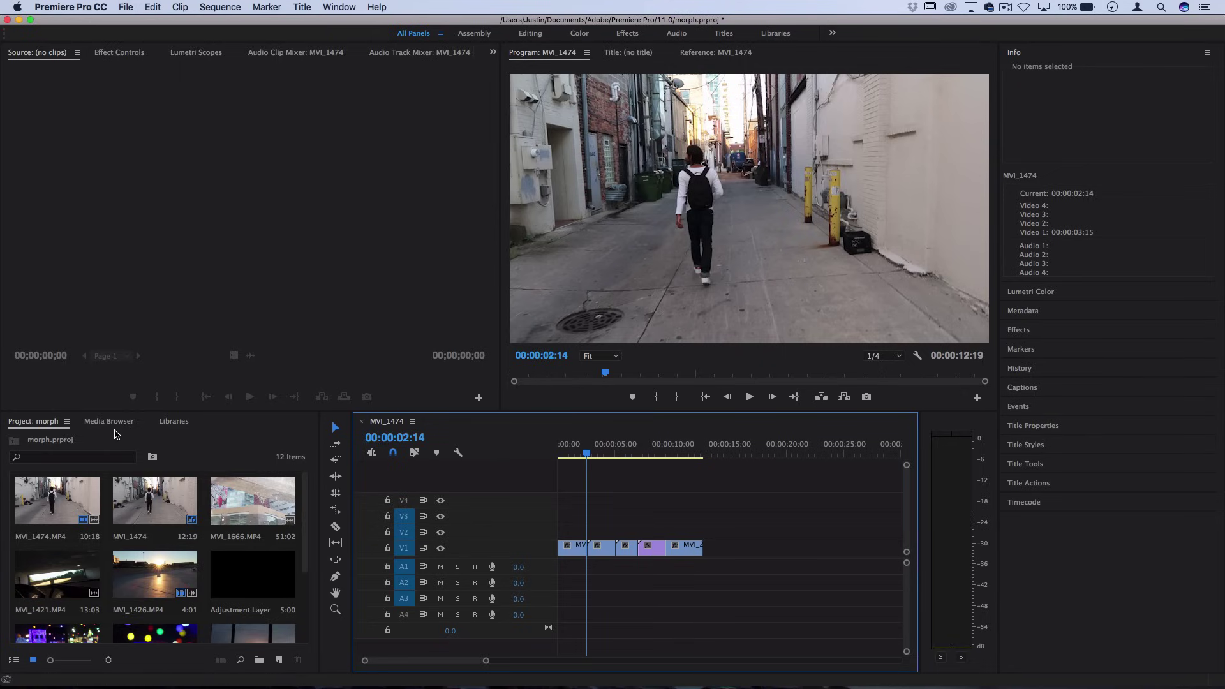
- Create a new adjustment layer in the project with the default settings
left_click(42, 426)
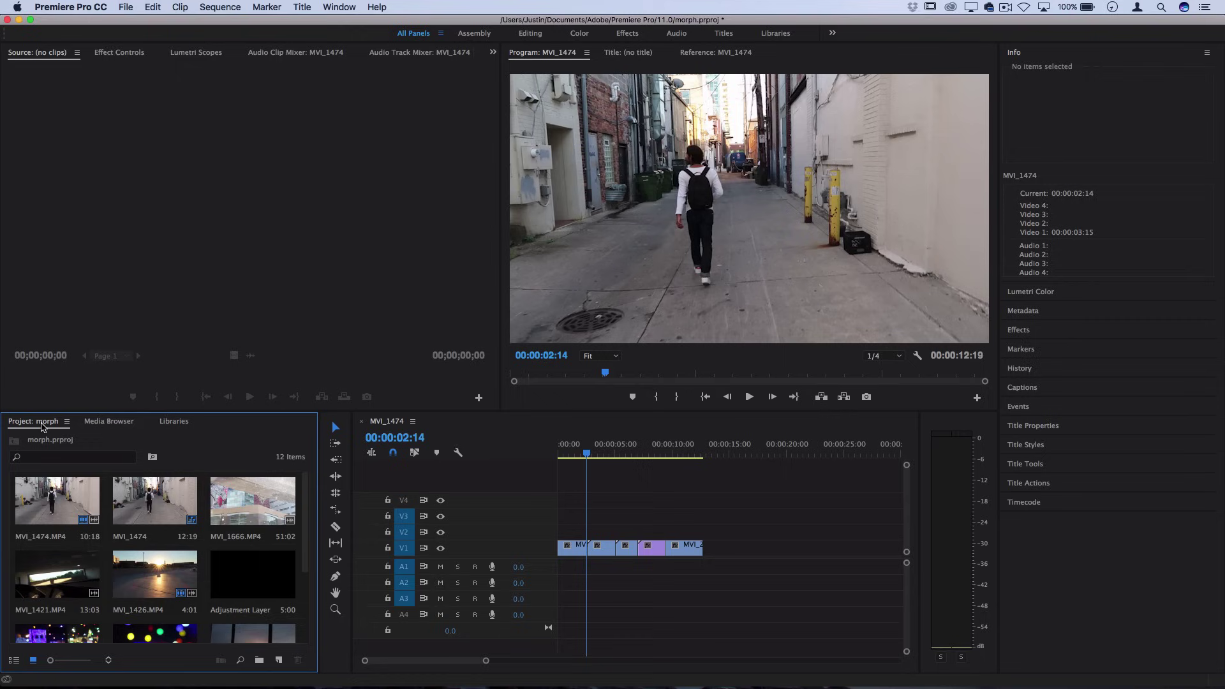
left_click(122, 9)
mouse_move(137, 23)
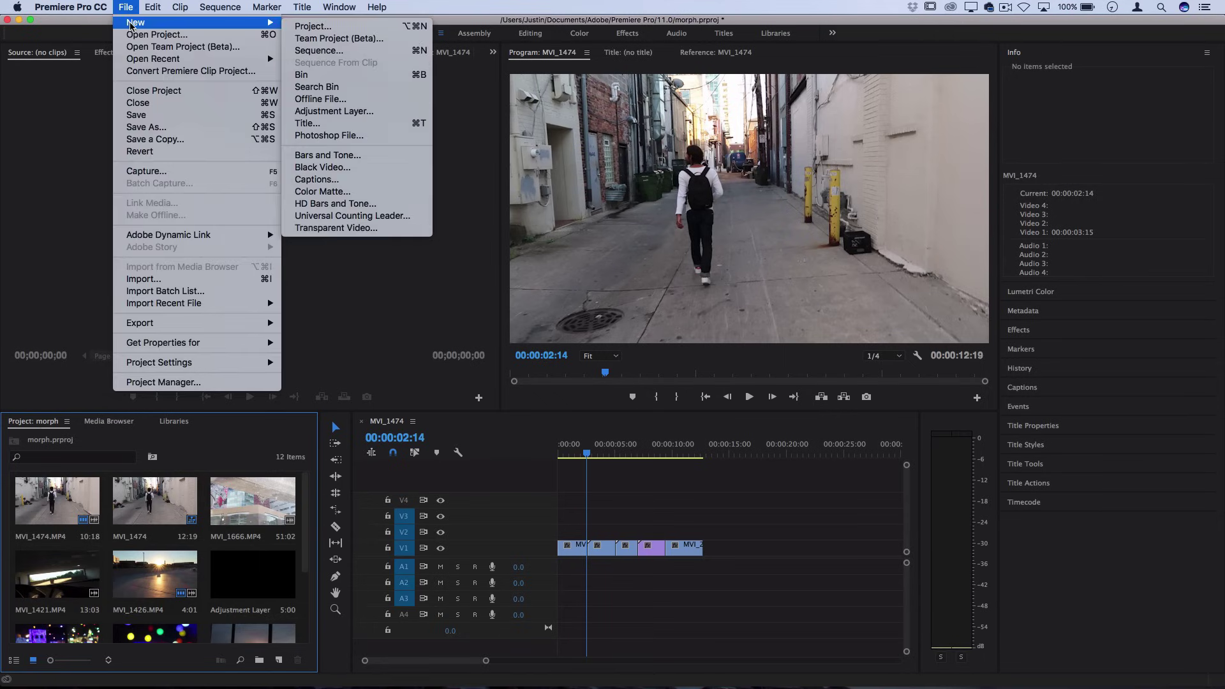
left_click(302, 112)
key("Return")
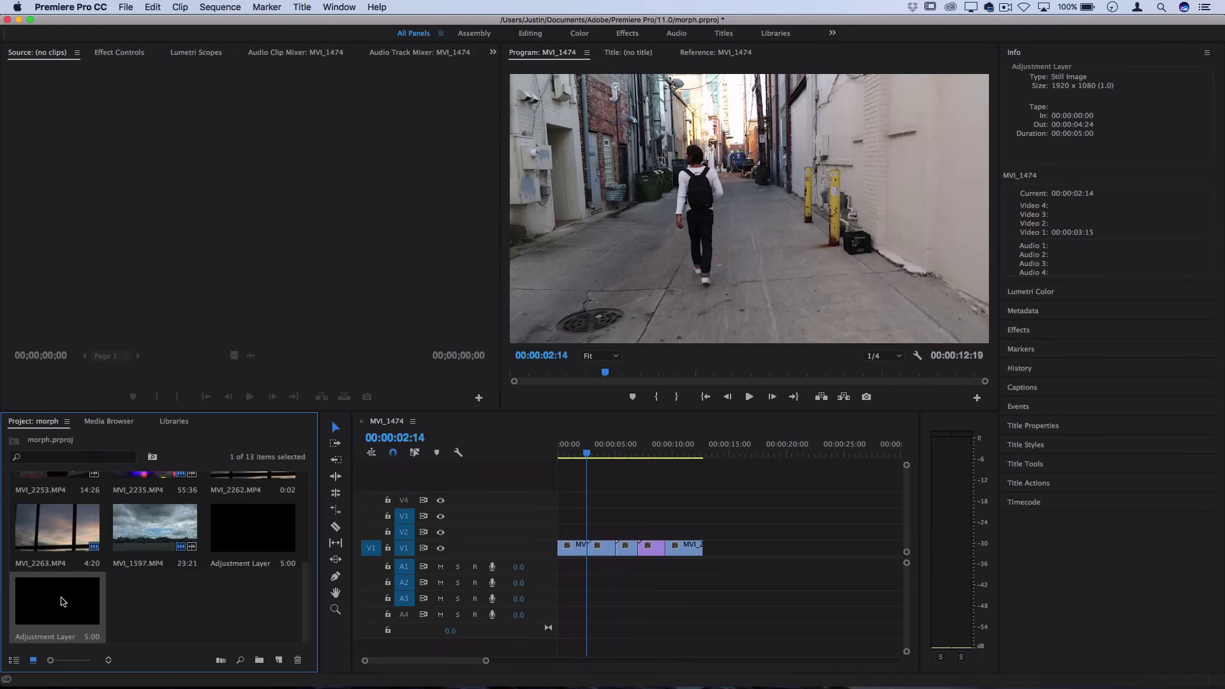
- Place the new adjustment layer on V2 and trim it to about 00:00:01:21–00:00:03:06, spanning the cut between MVI_1474 and MVI_1426
left_click_drag(46, 607, 598, 536)
scroll(599, 535, "up", 8)
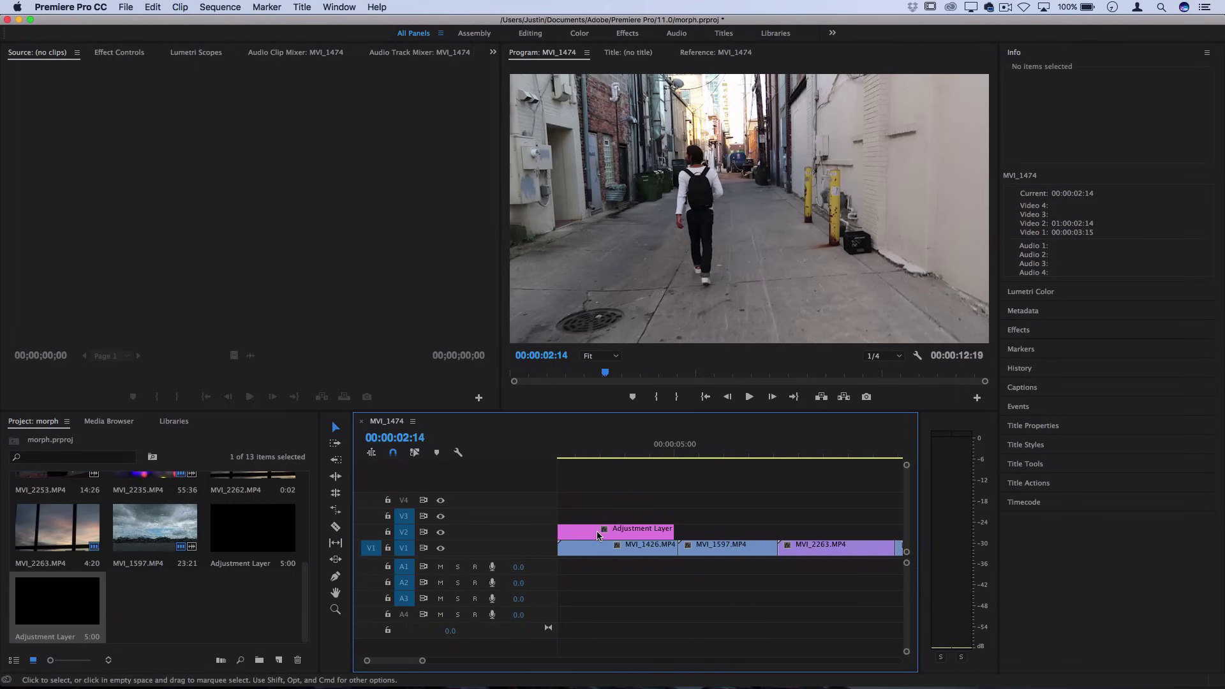
scroll(597, 534, "left", 5)
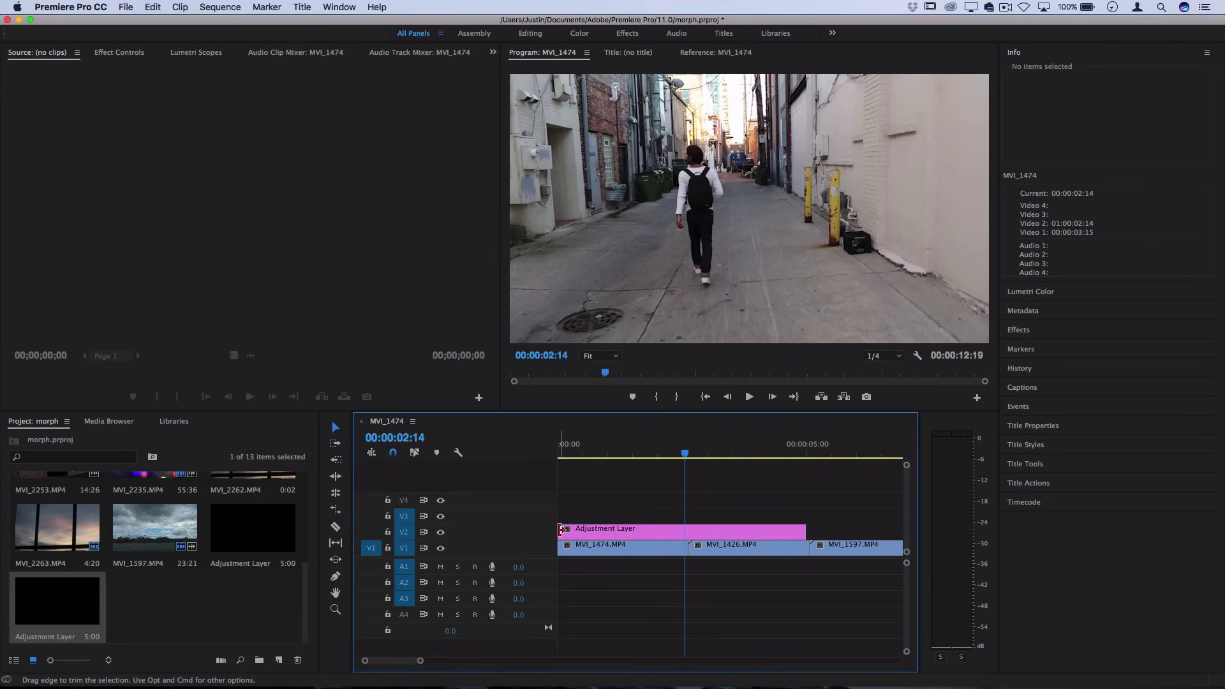
left_click_drag(559, 530, 652, 532)
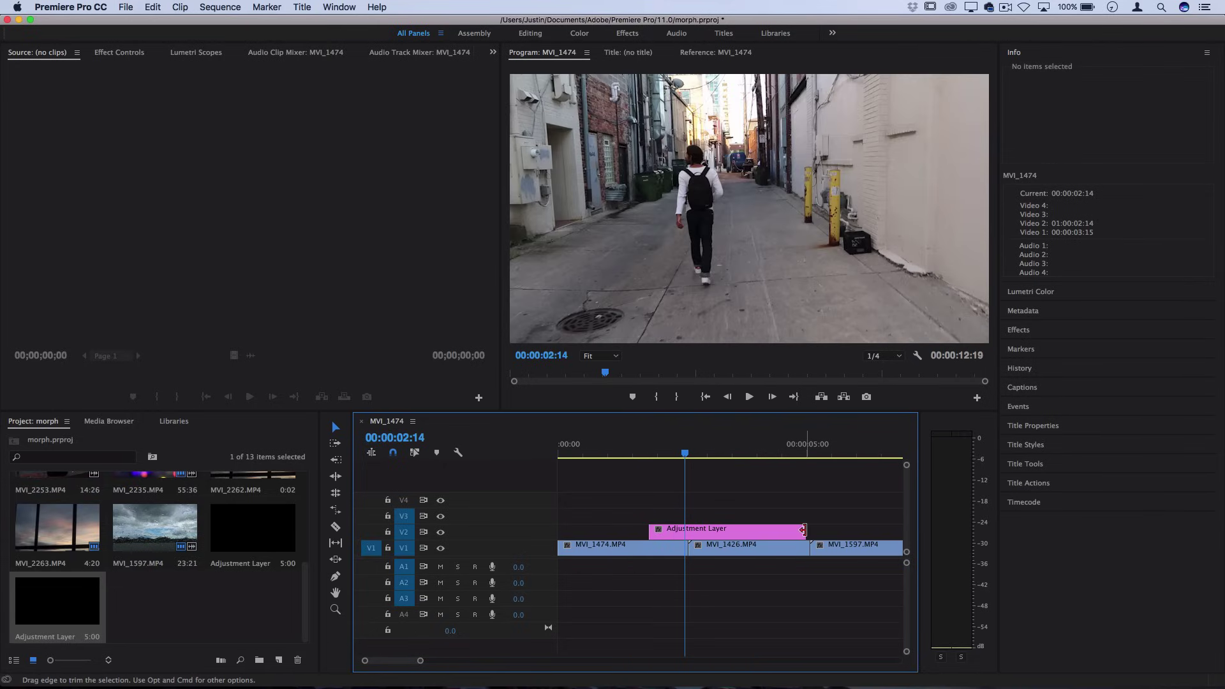
left_click_drag(805, 532, 720, 533)
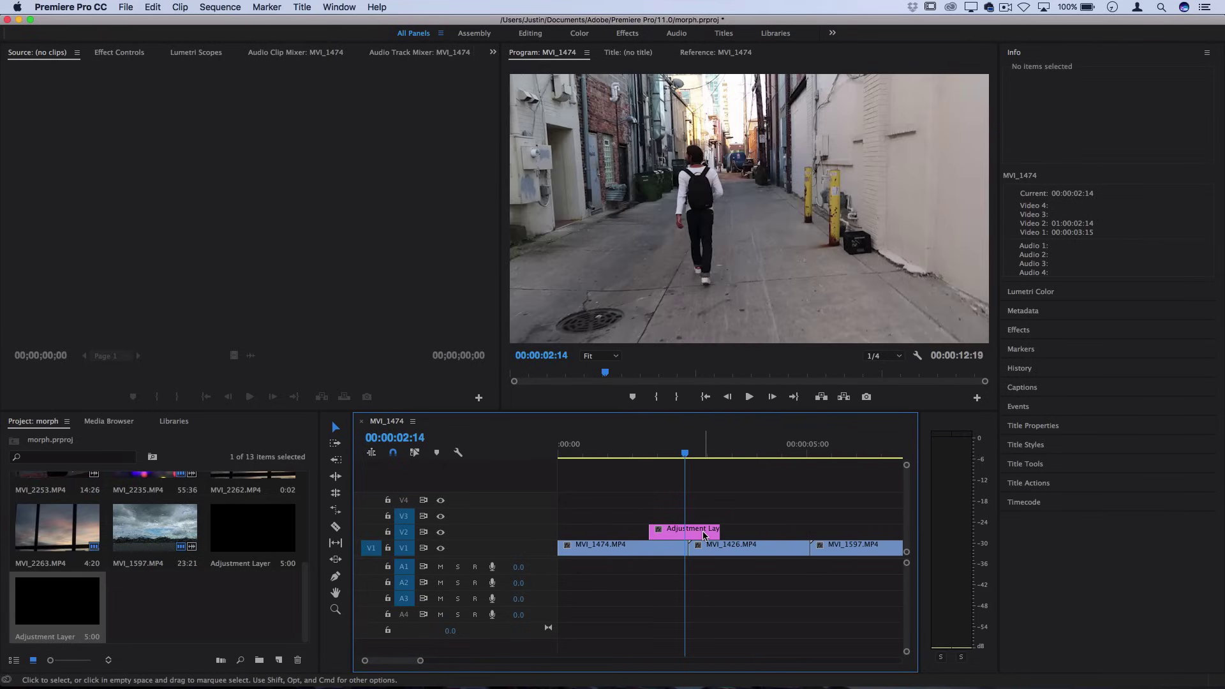
- Place a second adjustment layer on V3 directly above the V2 one, covering the same span across the cut
left_click(709, 532)
left_click(687, 454)
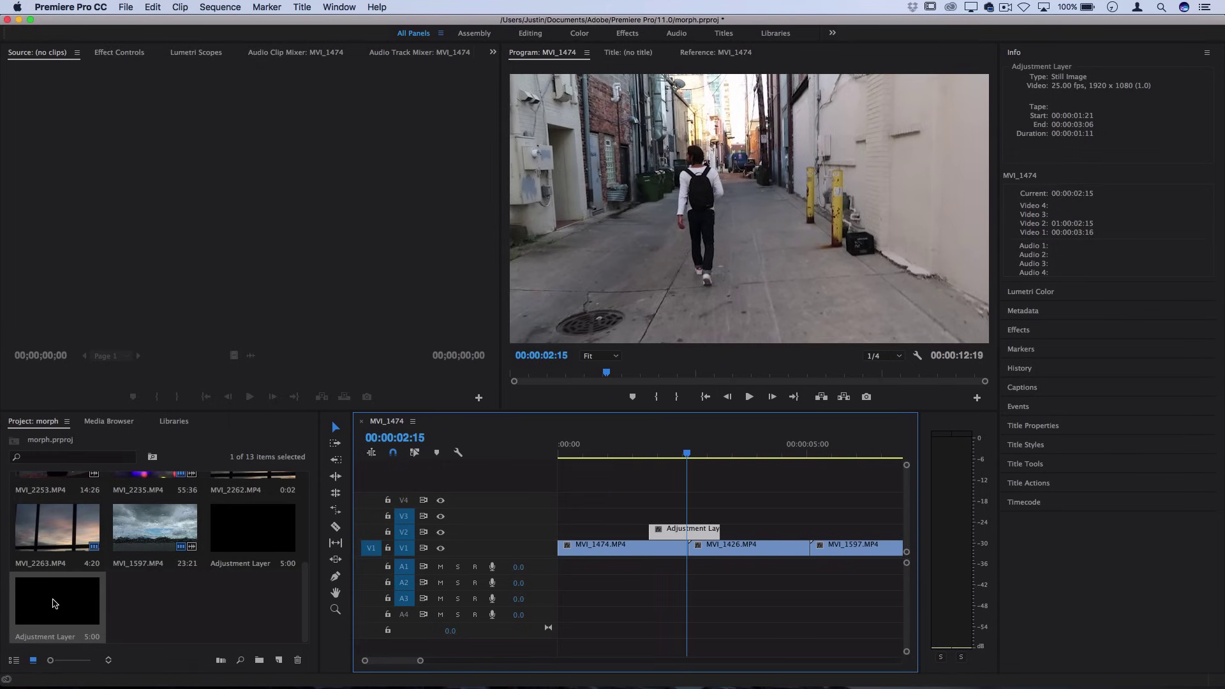
left_click_drag(55, 603, 655, 529)
left_click_drag(655, 530, 656, 529)
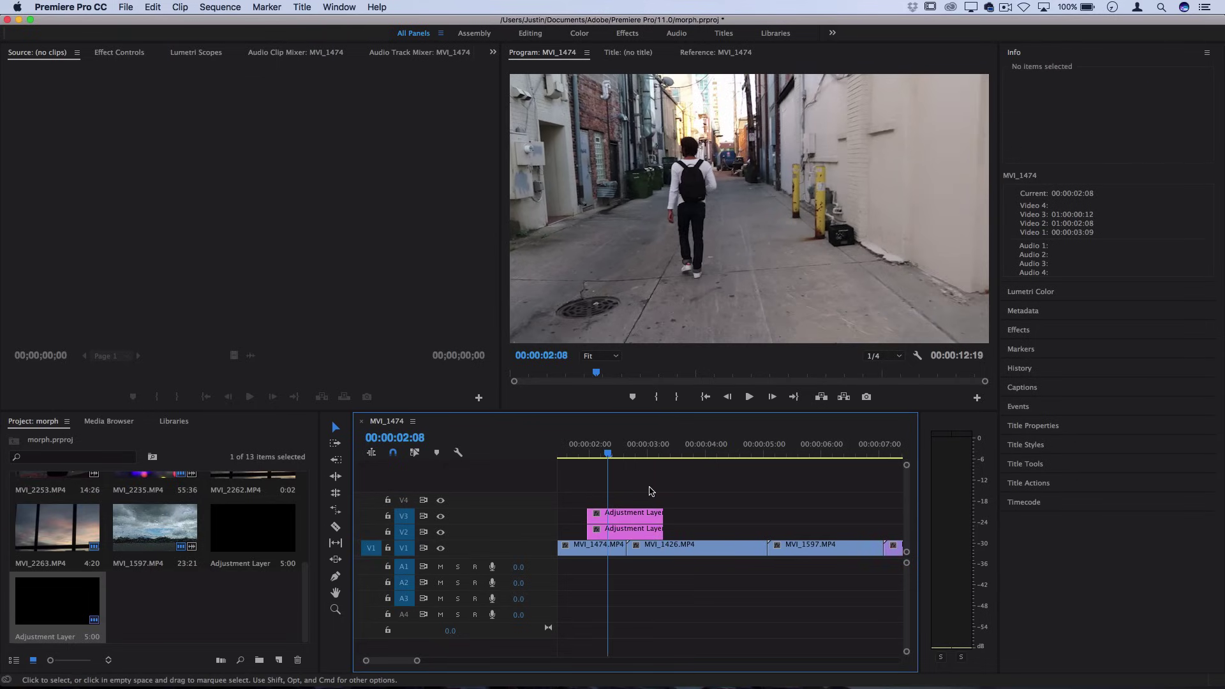
- Trim the start of the V2 adjustment layer to the cut at 00:00:02:16, where MVI_1426 begins
left_click(610, 531)
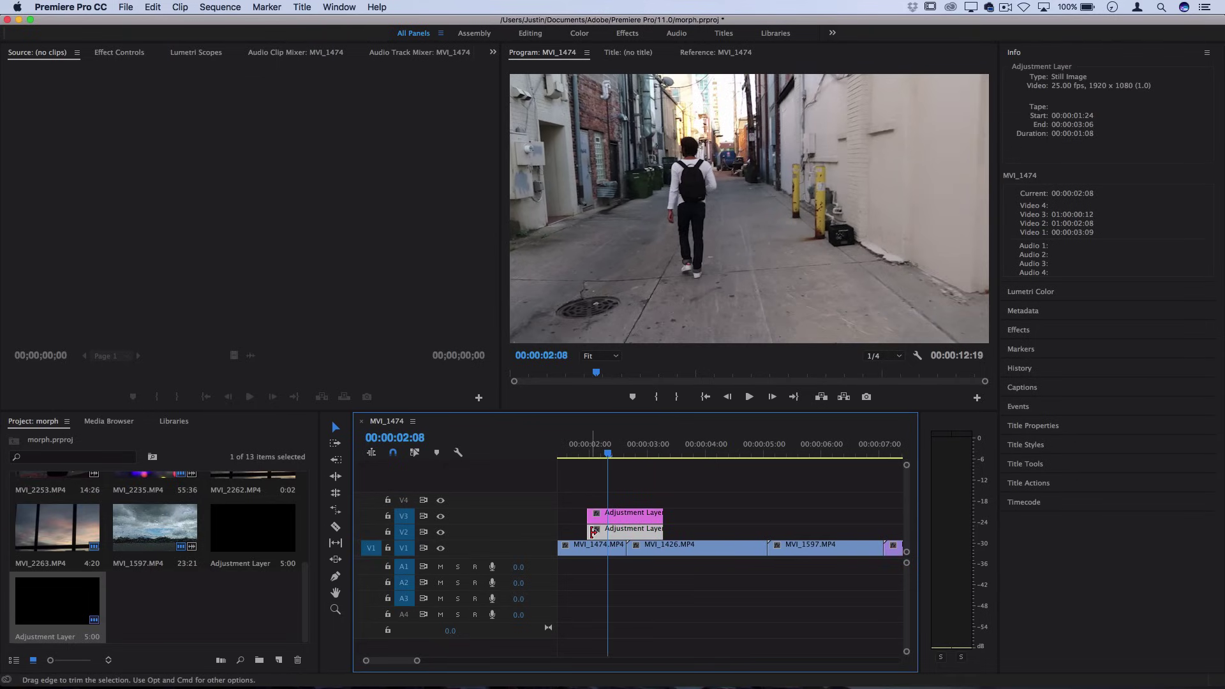
left_click_drag(591, 531, 629, 534)
key("=")
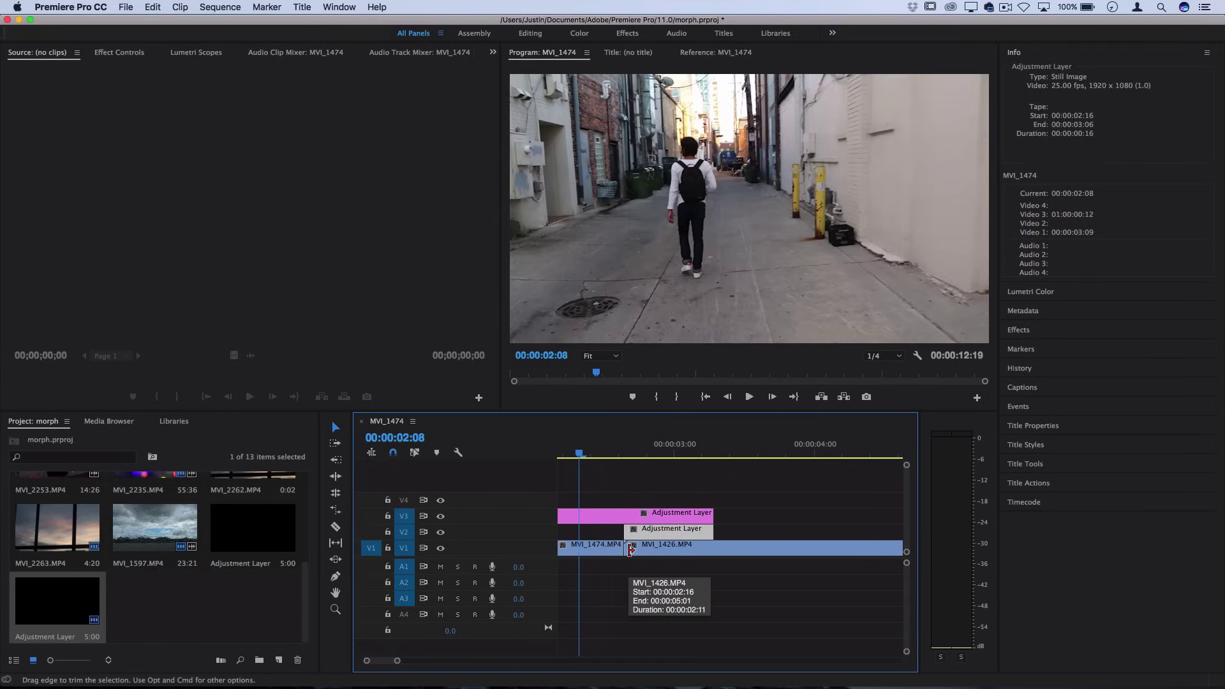
key("minus")
key("minus")
key("minus")
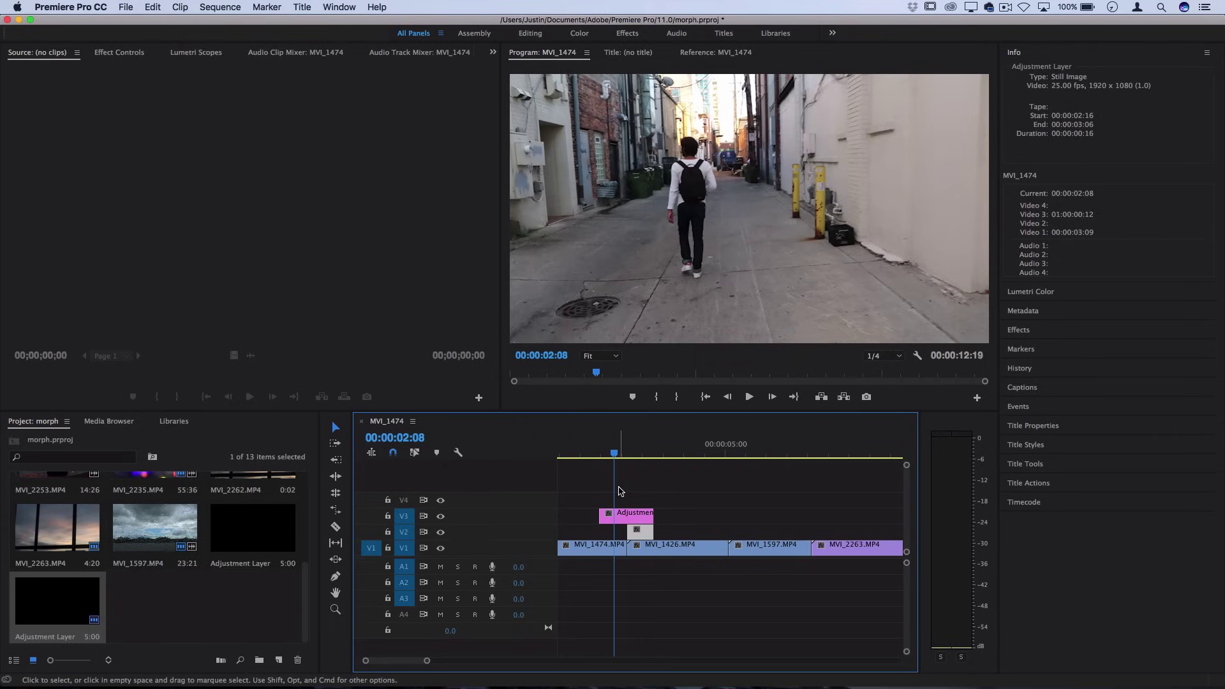
- Find the Replicate effect and apply it to the adjustment layer on V2
left_click(629, 455)
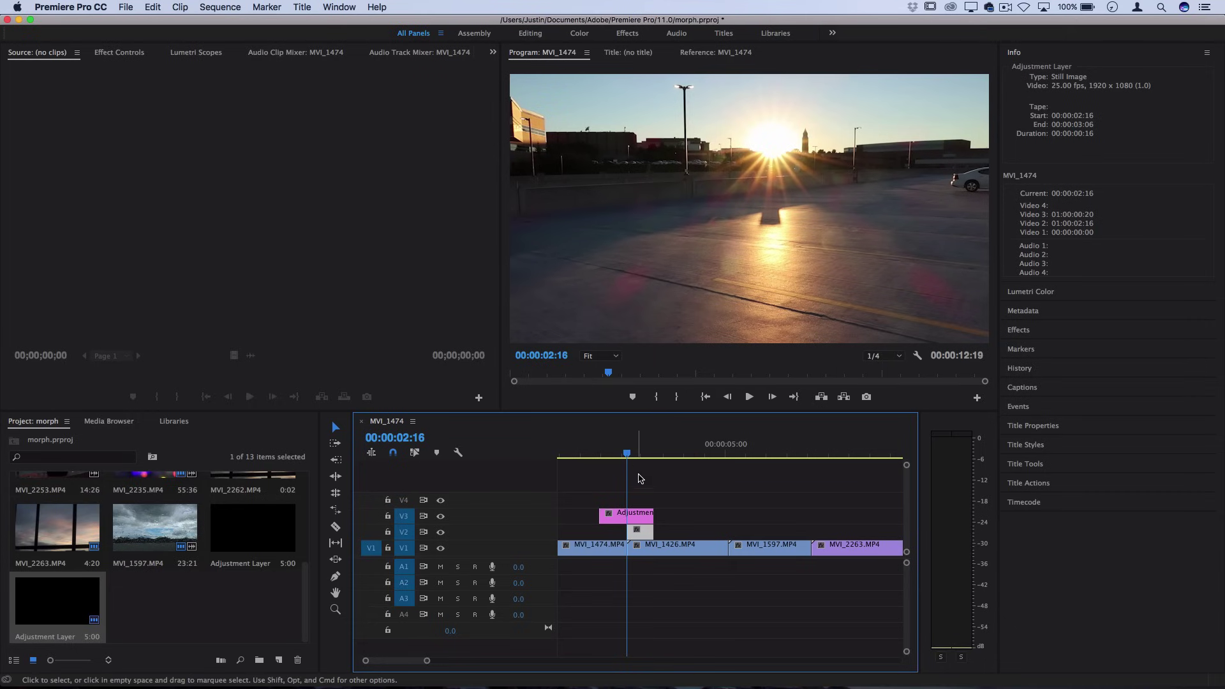
key("=")
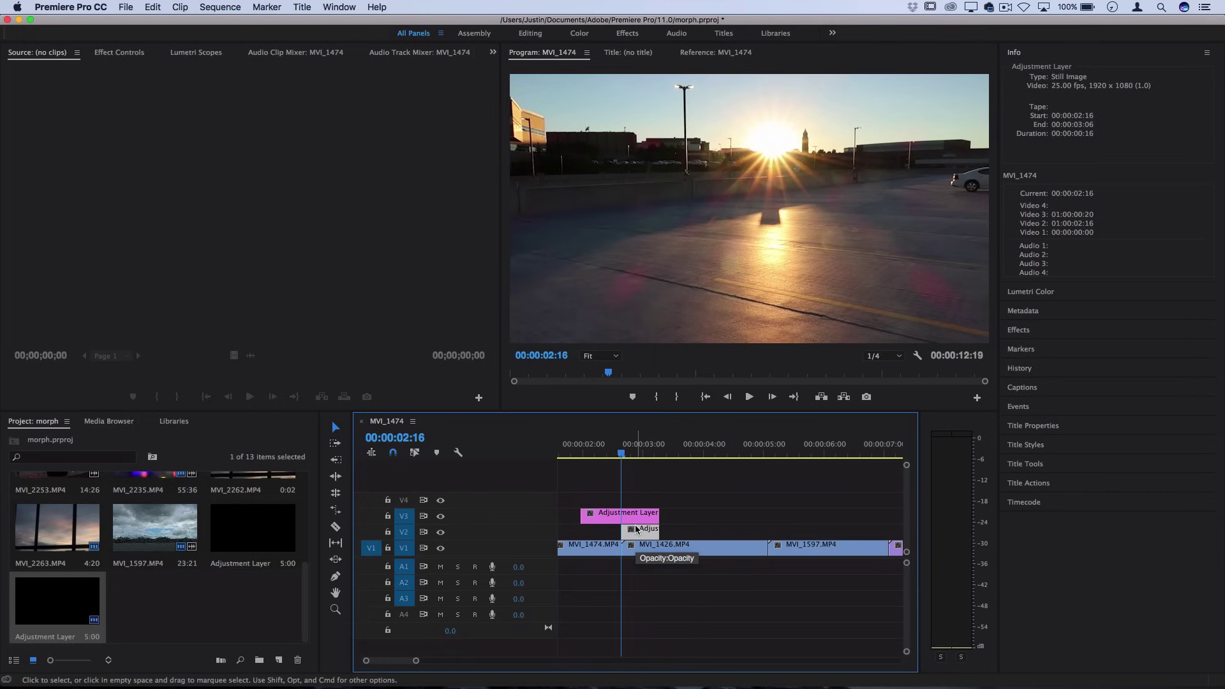
left_click(1019, 331)
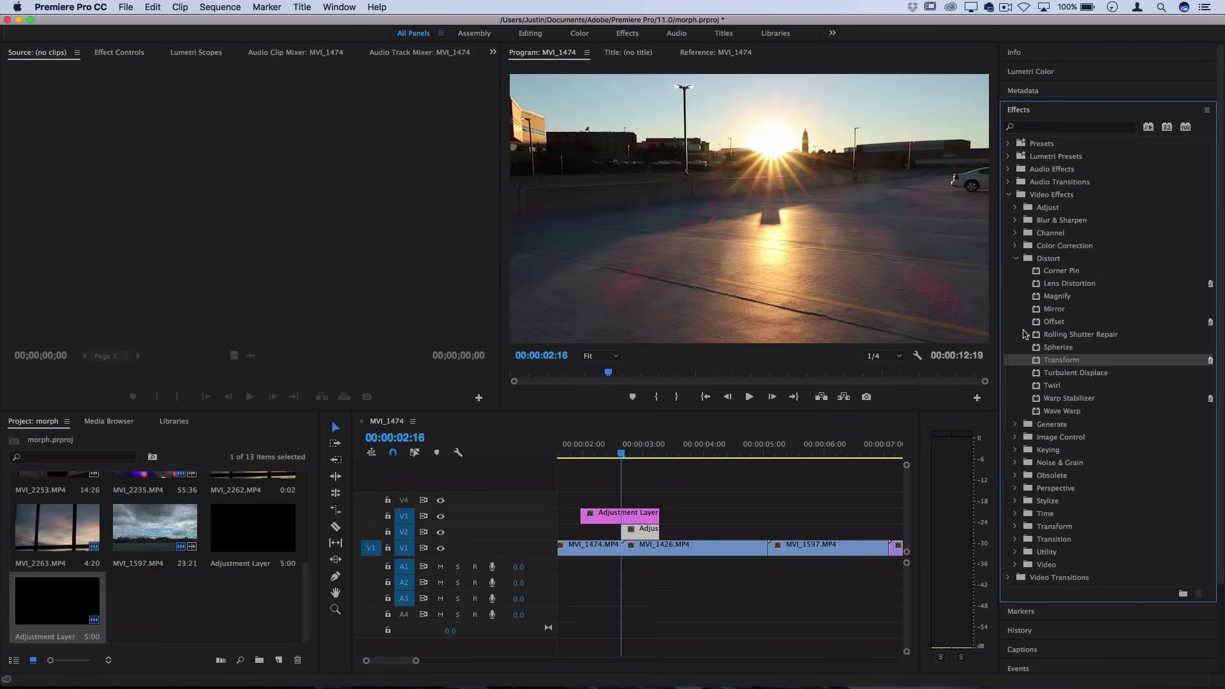
left_click(1053, 126)
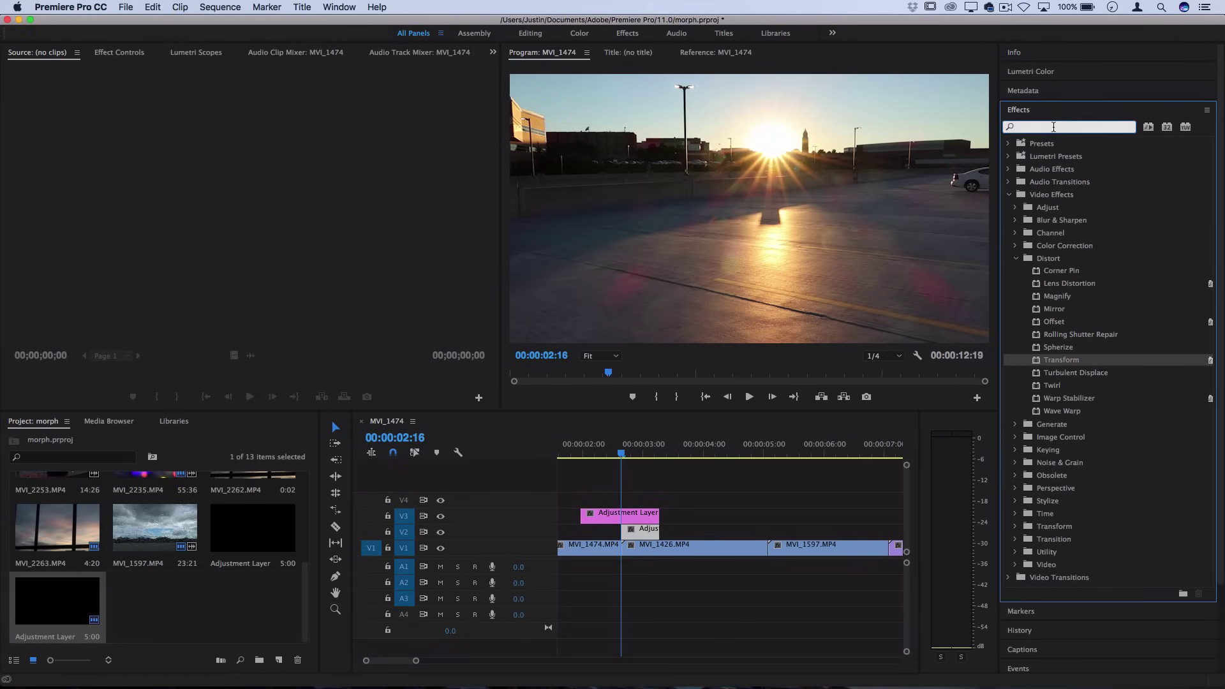
type("REPLICATE")
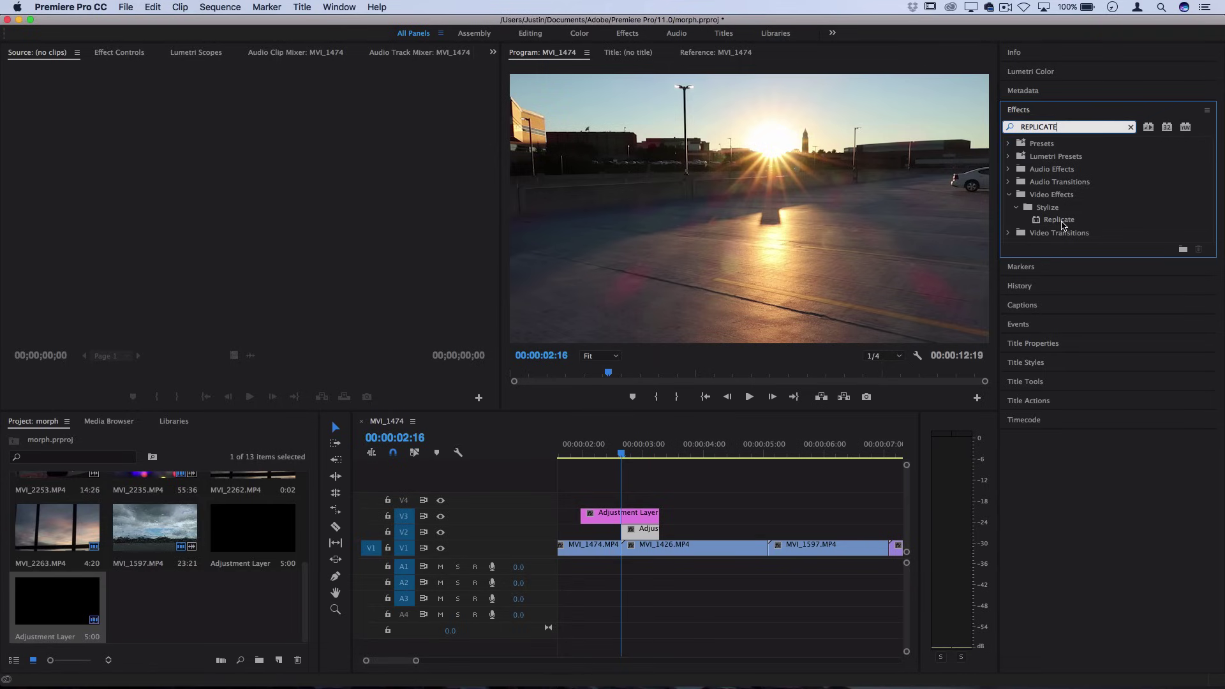
left_click_drag(1062, 225, 641, 530)
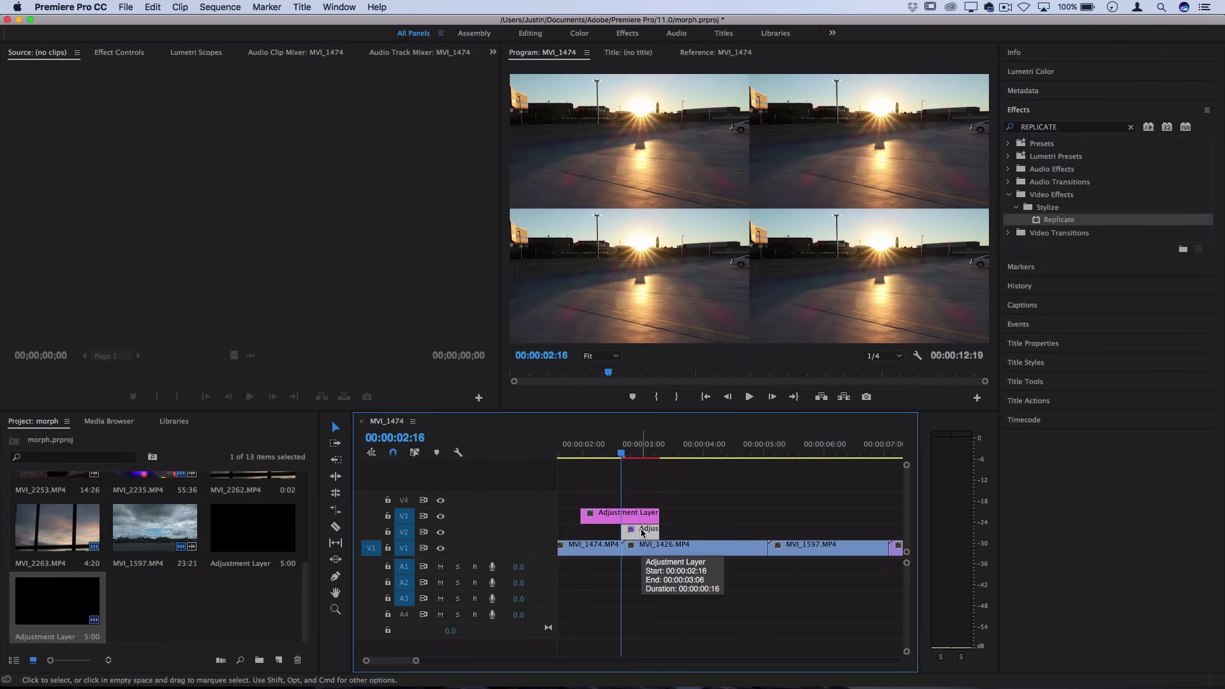
- Set the Replicate count of the V2 adjustment layer to 3
left_click(631, 449)
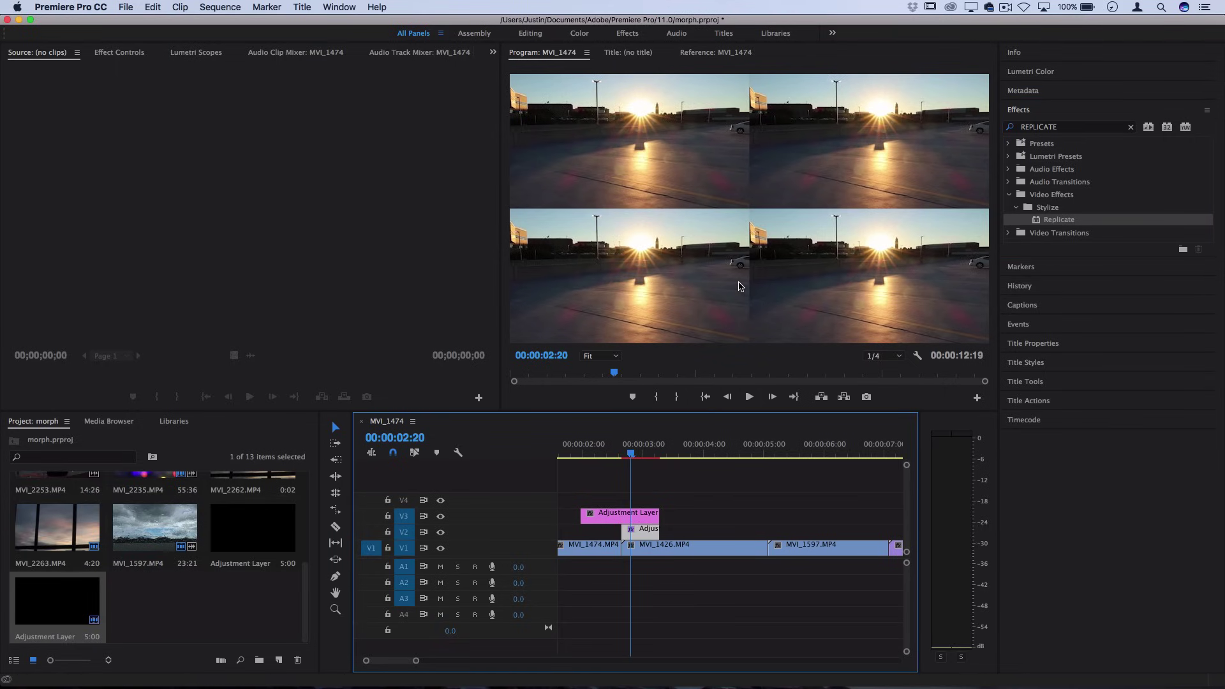
left_click(113, 53)
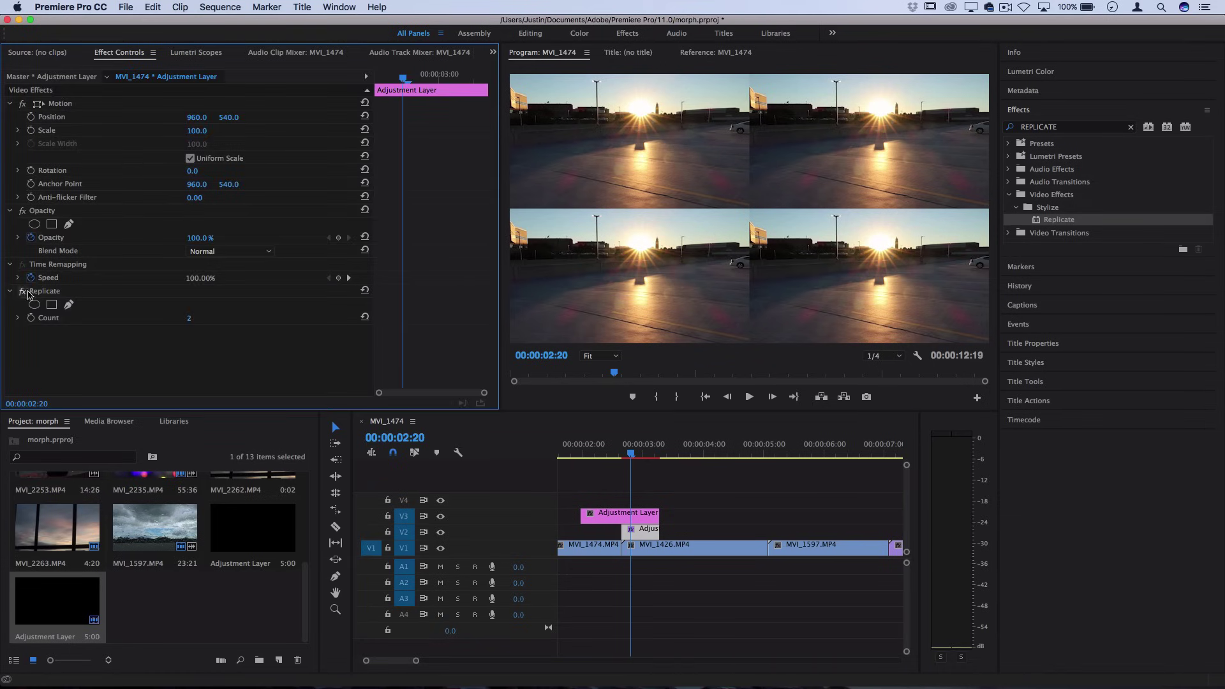
left_click(47, 292)
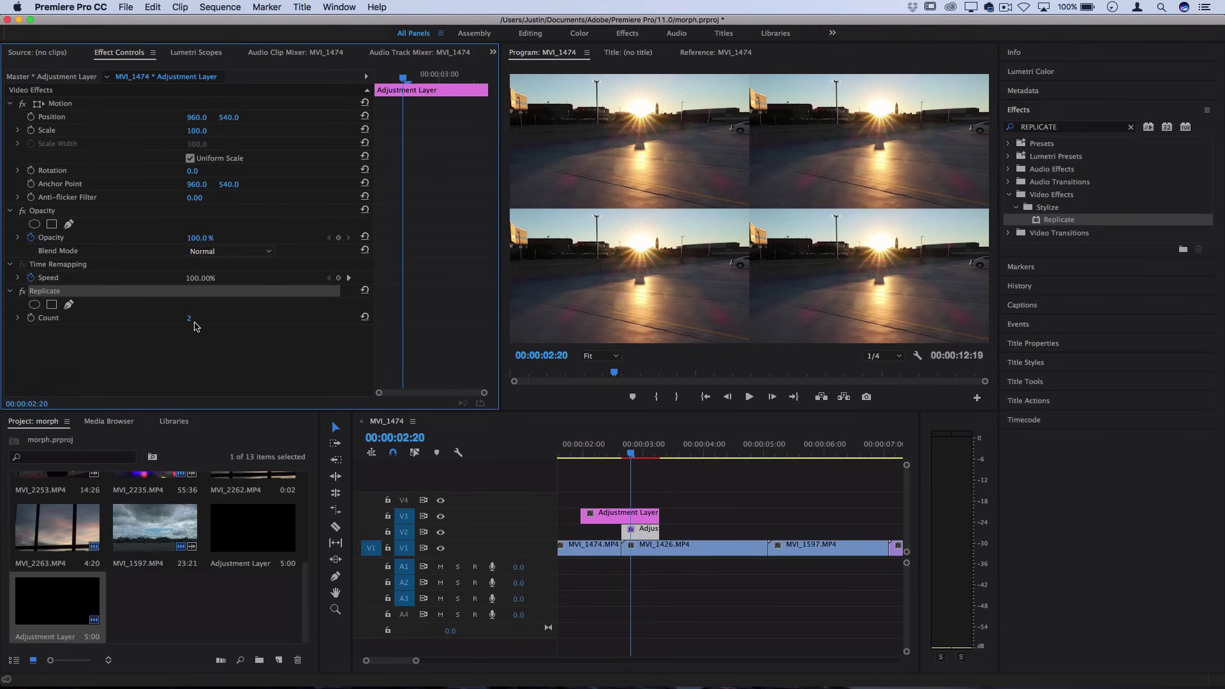
left_click(191, 318)
type("3")
key("Return")
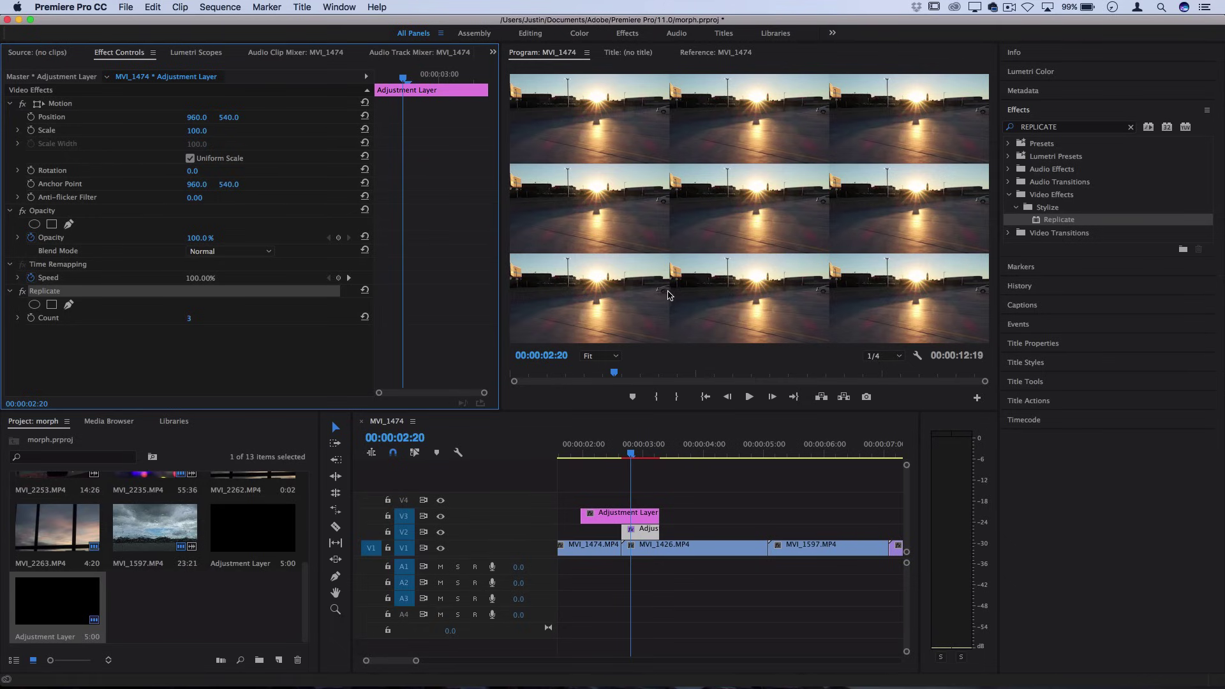
- Find the Mirror effect and apply it to the V2 adjustment layer after Replicate
left_click(1068, 128)
left_click_drag(1069, 129, 979, 125)
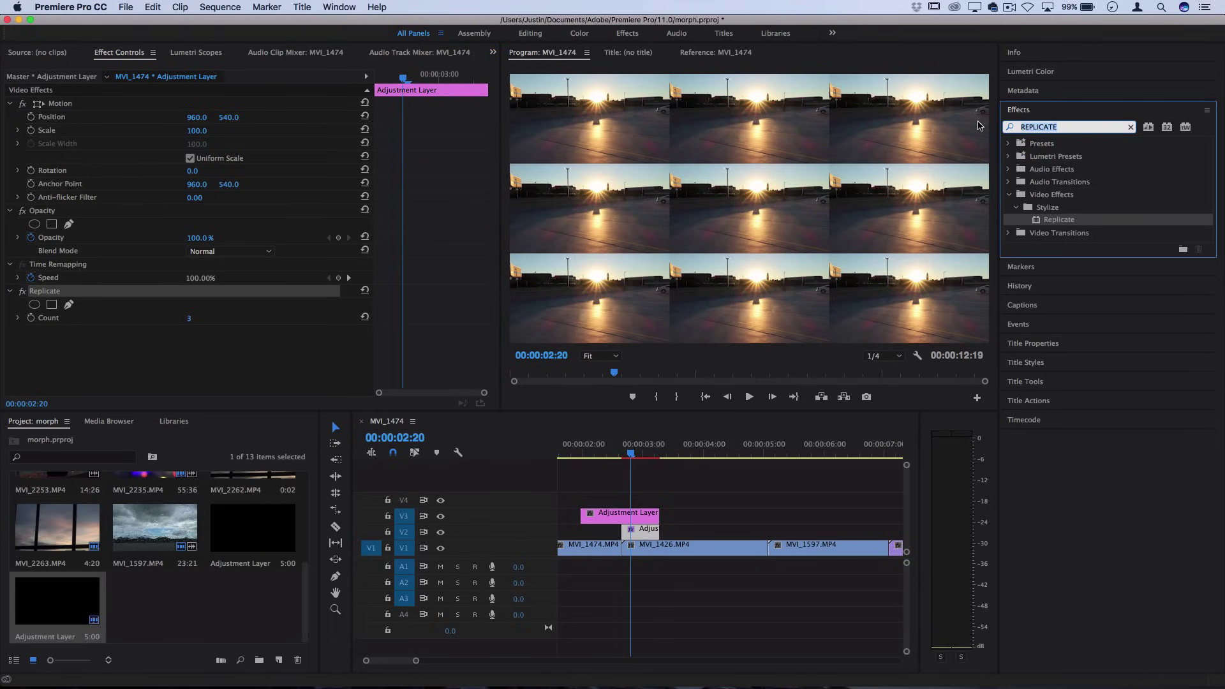
type("mirror")
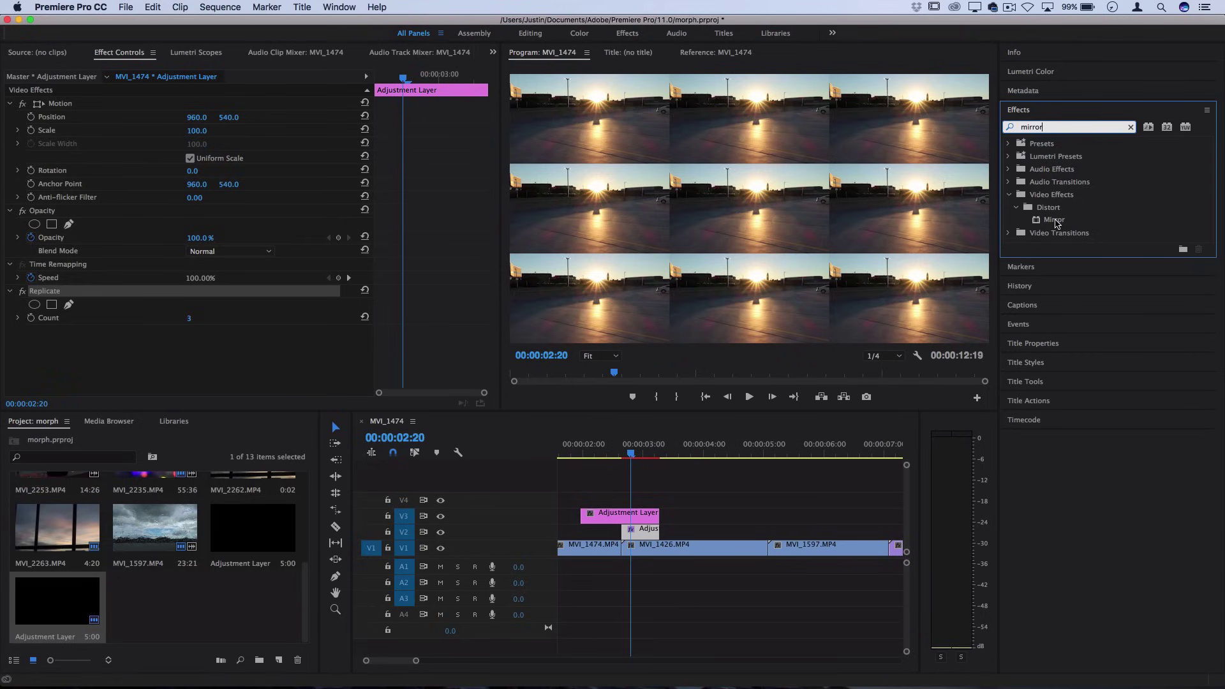
left_click_drag(1061, 221, 641, 532)
left_click(252, 382)
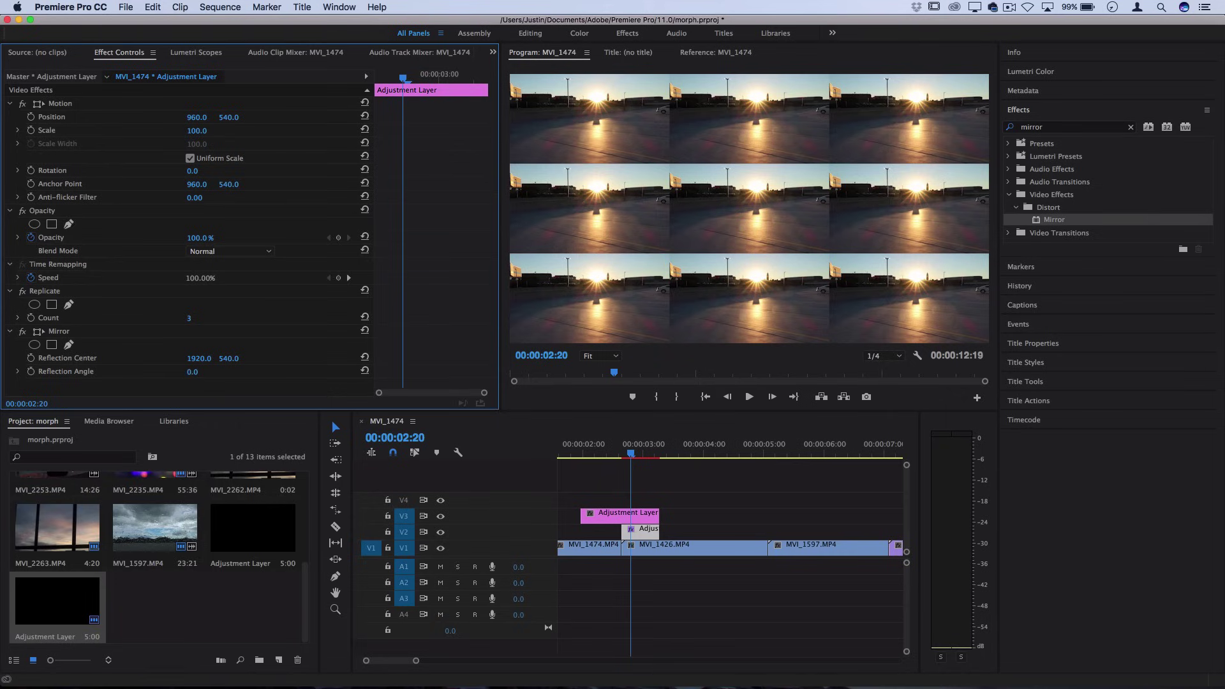
- Set the Mirror's reflection angle to 90° and the vertical value of its reflection center to 718
left_click_drag(192, 371, 247, 371)
left_click(208, 370)
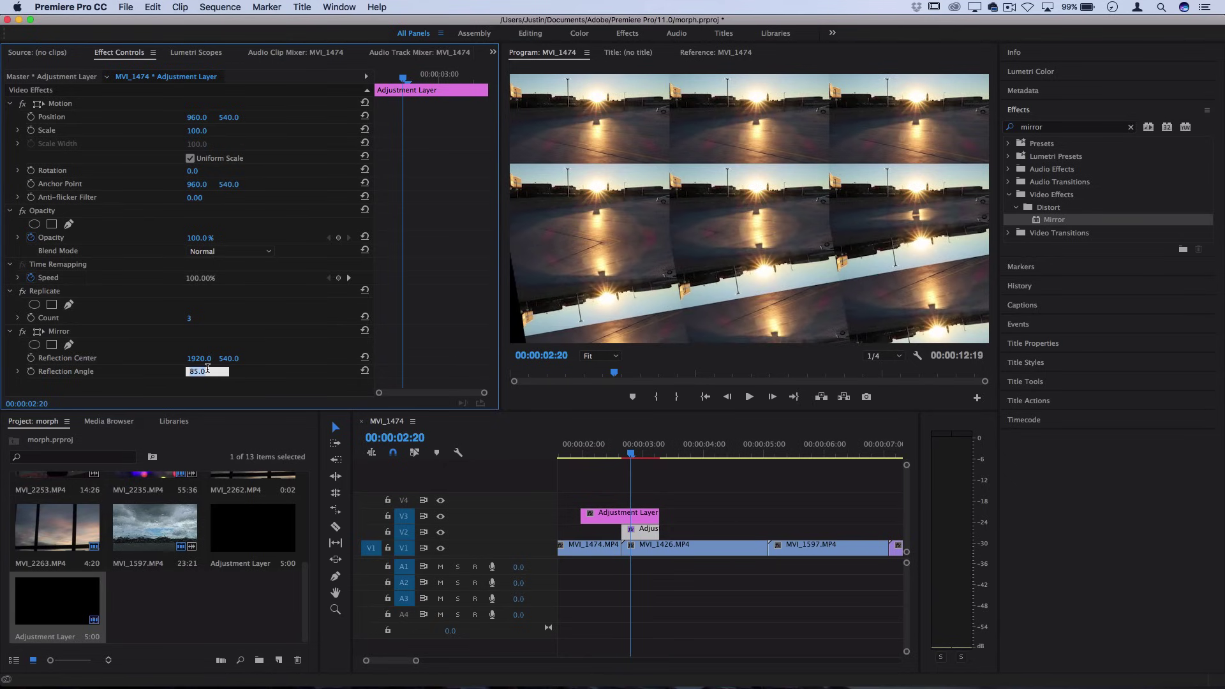
type("90")
key("Return")
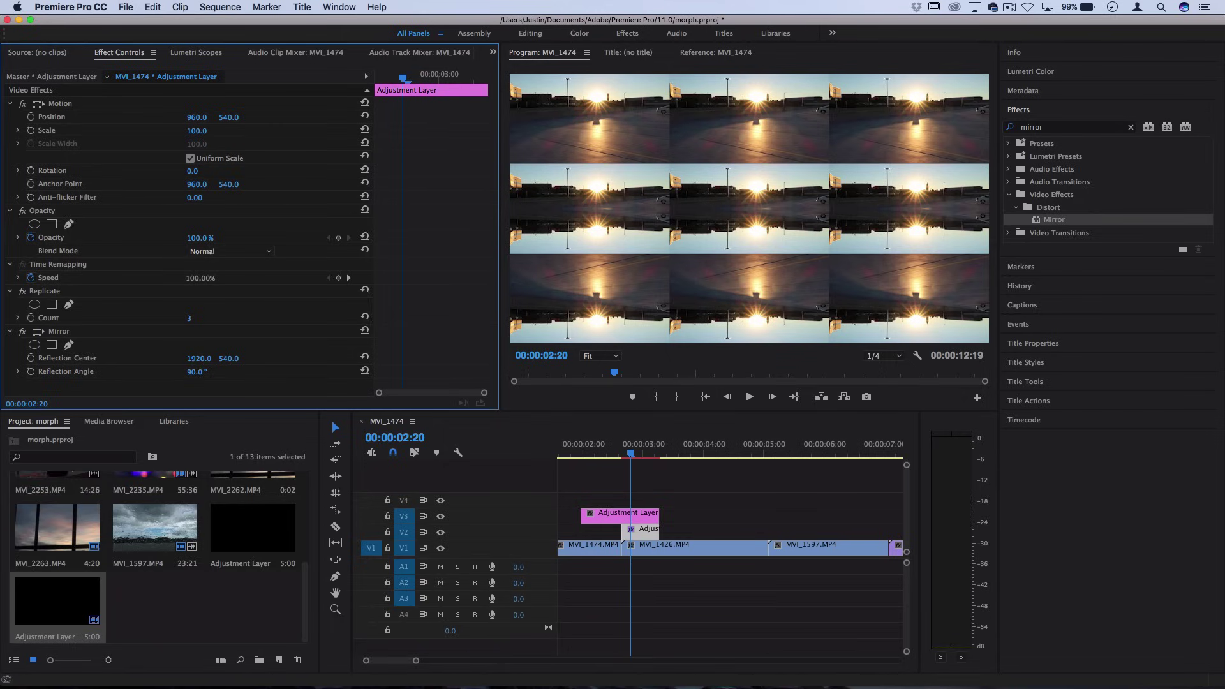
left_click_drag(228, 358, 342, 358)
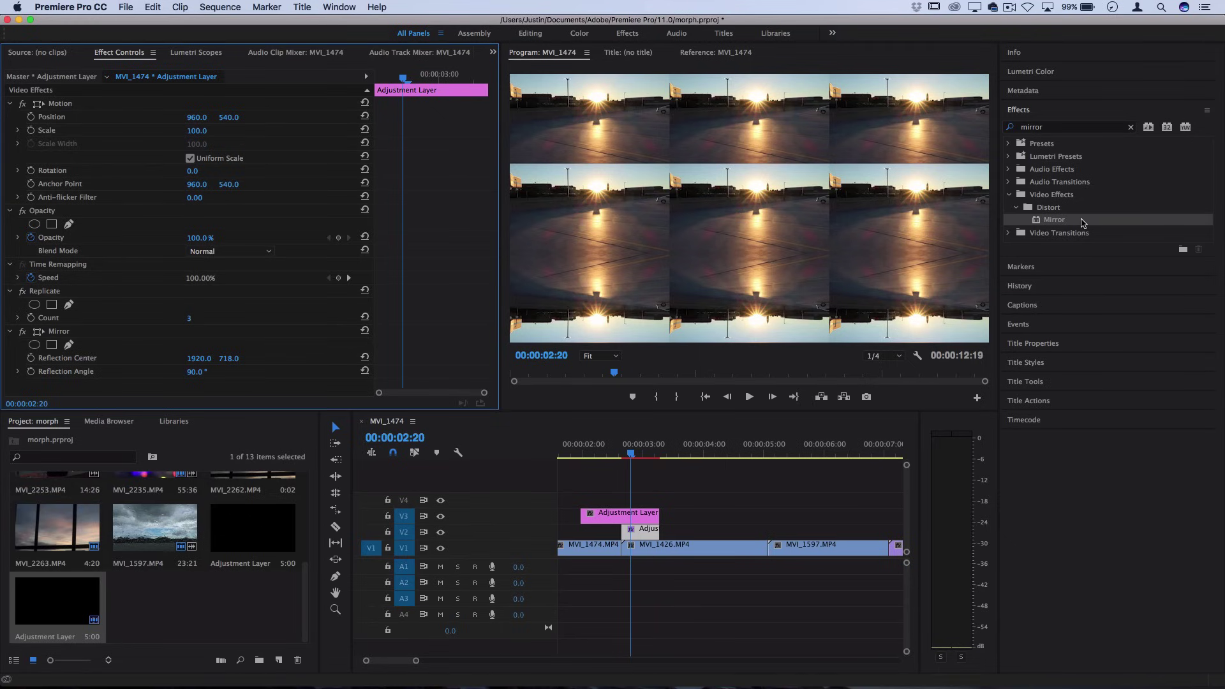
- Add a second Mirror to the V2 adjustment layer with reflection angle -90° and a vertical reflection center of 360
left_click_drag(1083, 223, 642, 533)
scroll(191, 319, "down", 2)
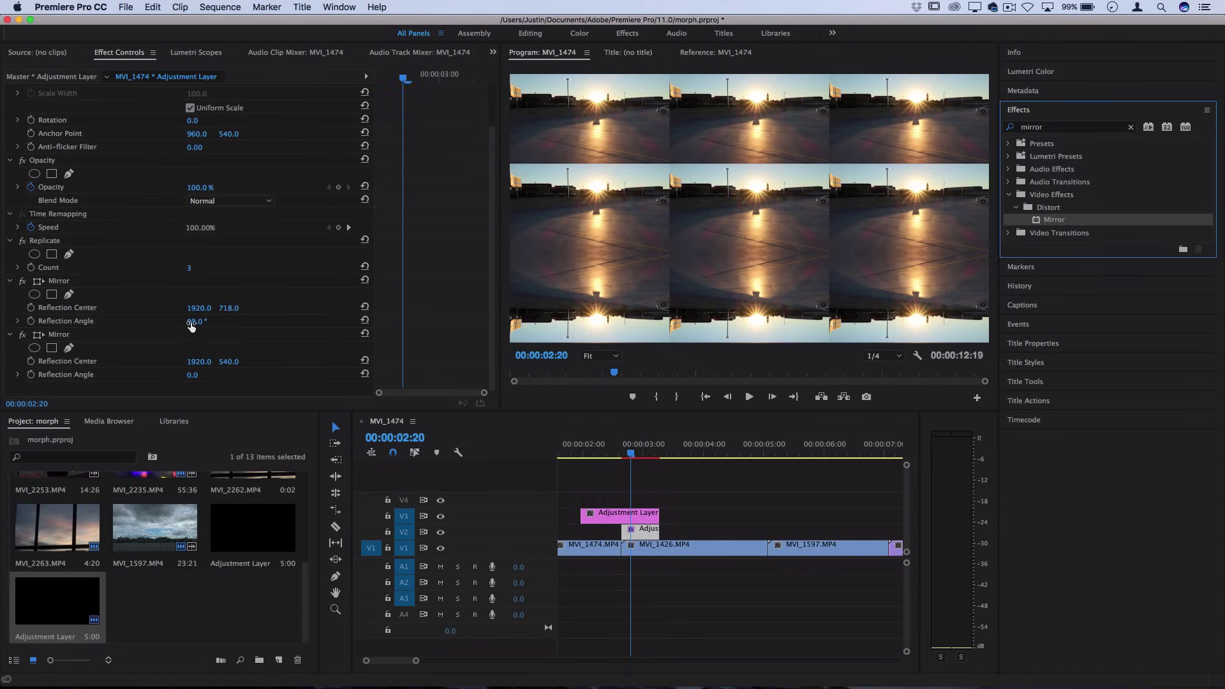
left_click(192, 374)
type("-90")
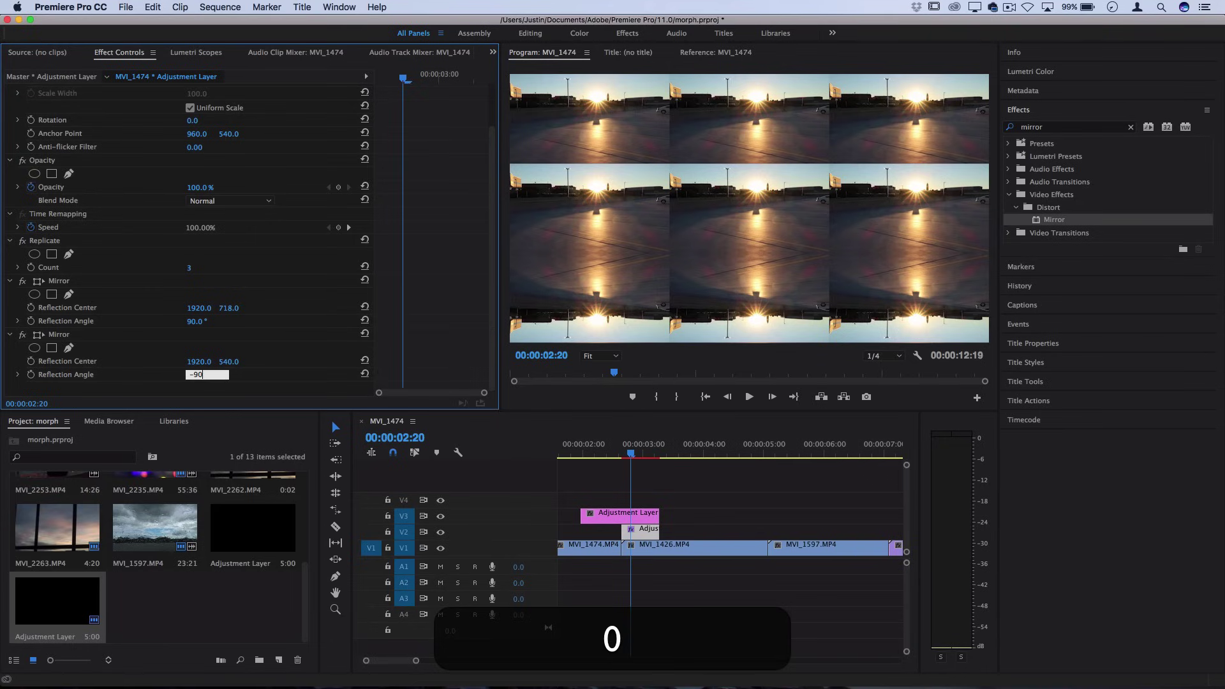
key("Return")
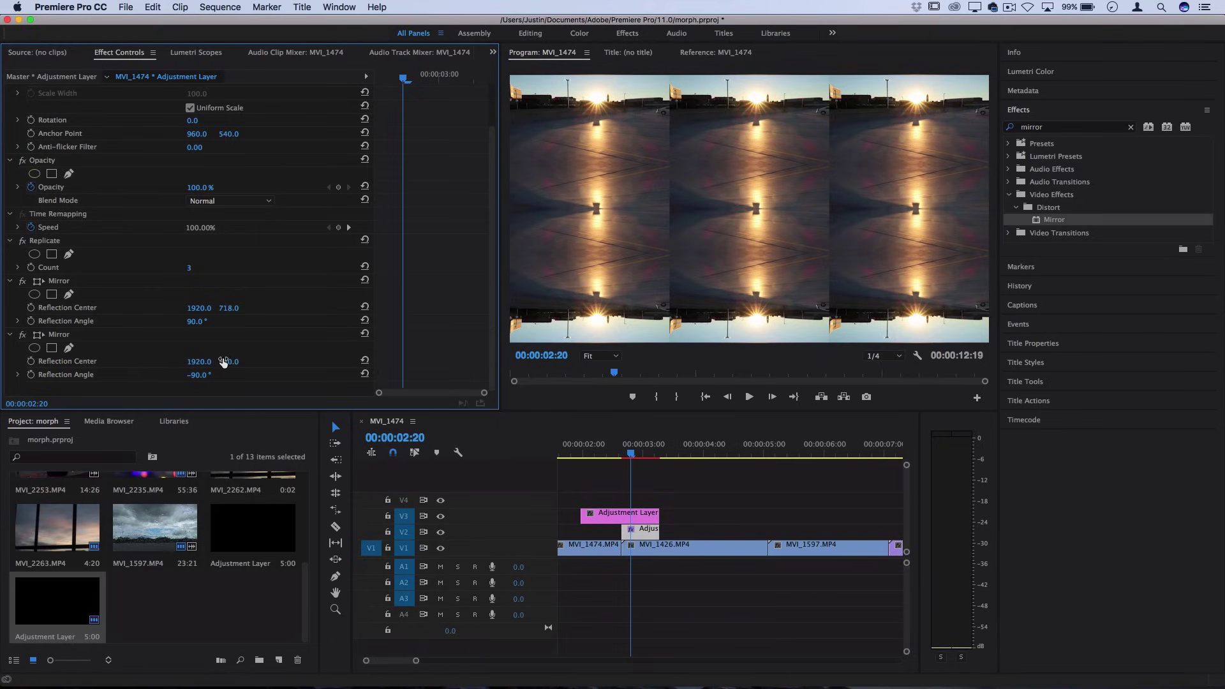
left_click_drag(229, 365, 173, 365)
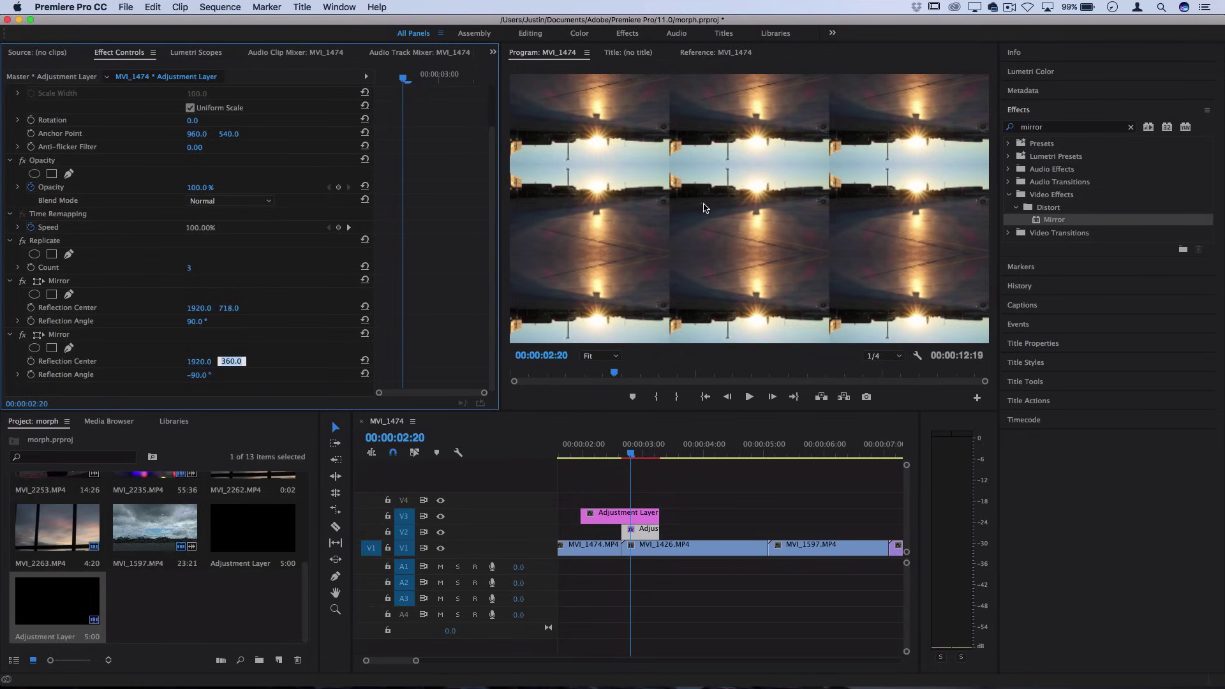
- Add a third Mirror to the V2 adjustment layer and set its reflection angle to 180°
left_click_drag(1065, 221, 648, 532)
scroll(191, 319, "down", 3)
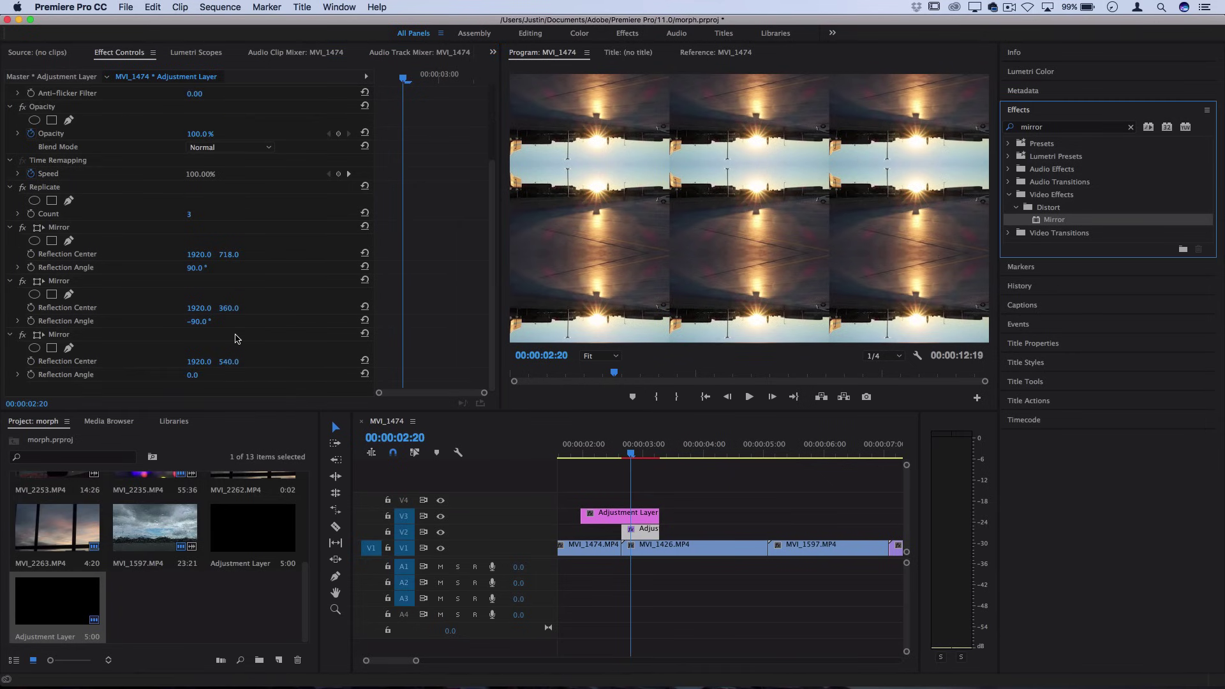
left_click(191, 375)
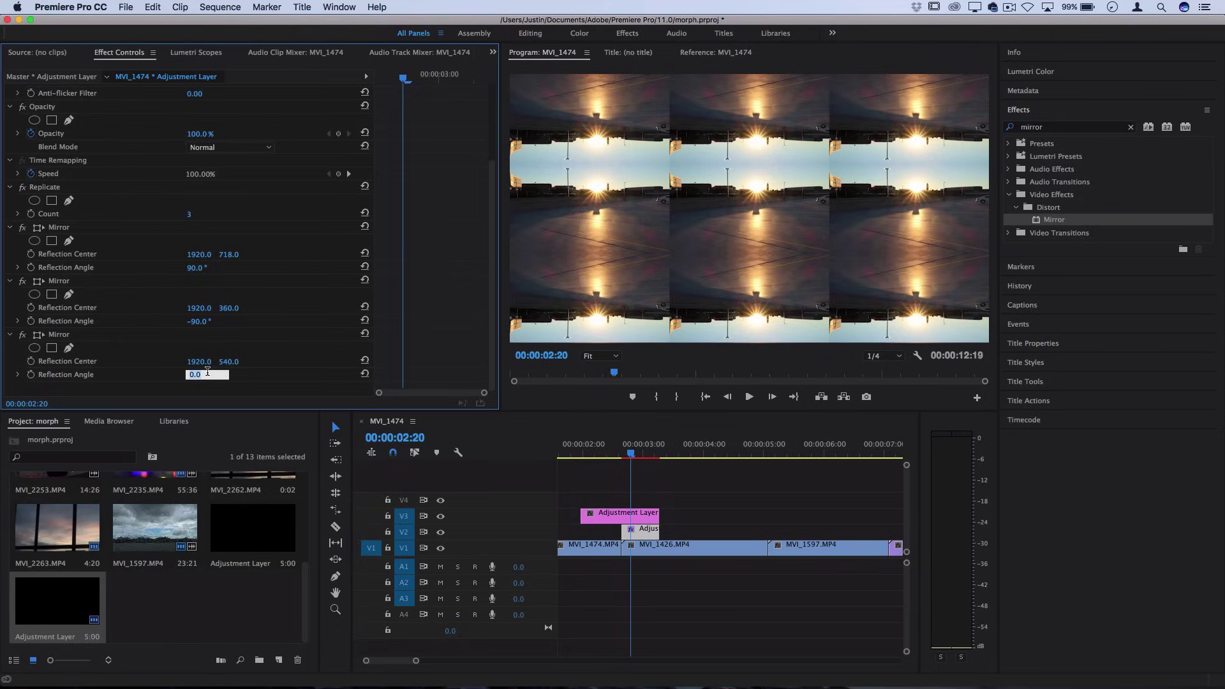
type("180")
key("Return")
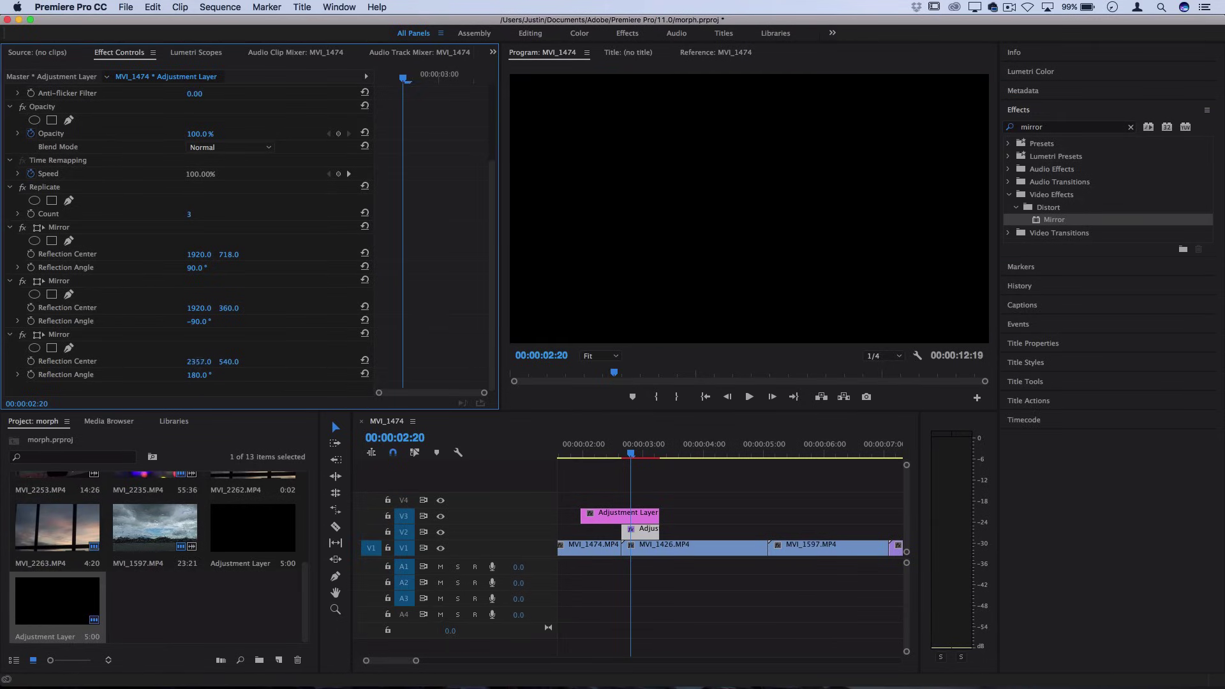
- Set the horizontal value of the third Mirror's reflection center to 639
left_click_drag(198, 362, 195, 362)
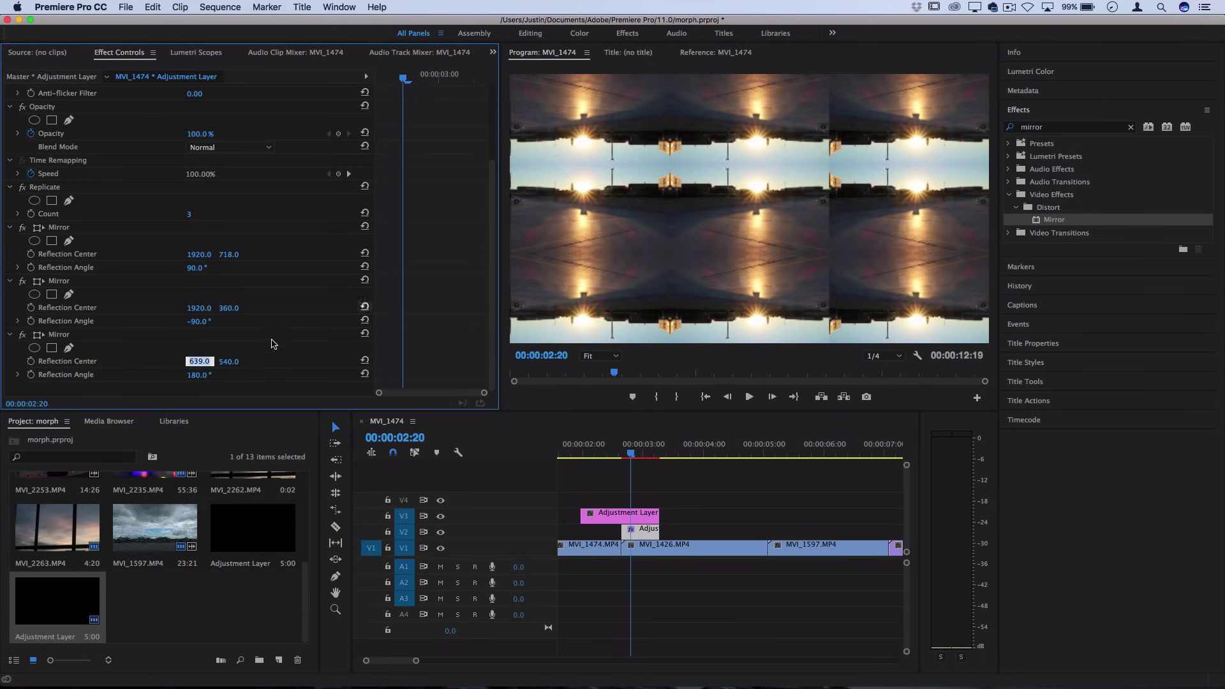
left_click(262, 354)
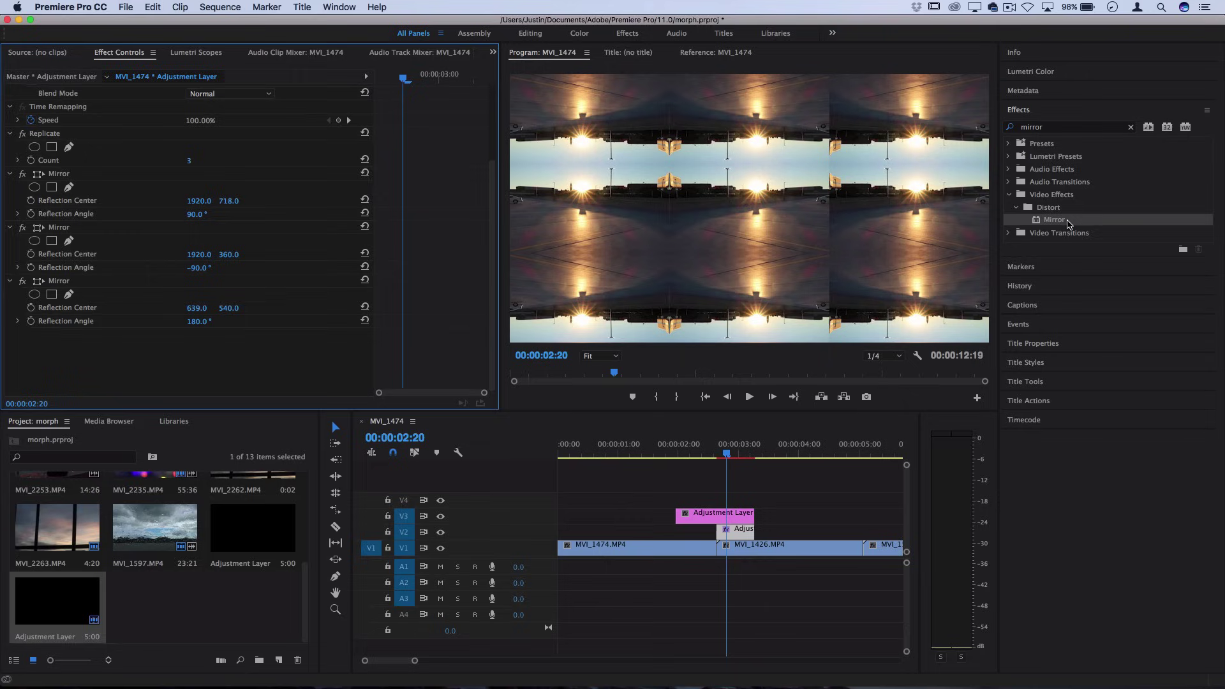
- Add a fourth Mirror to the V2 adjustment layer and set its reflection angle to 360°
left_click_drag(1054, 220, 733, 533)
left_click(193, 375)
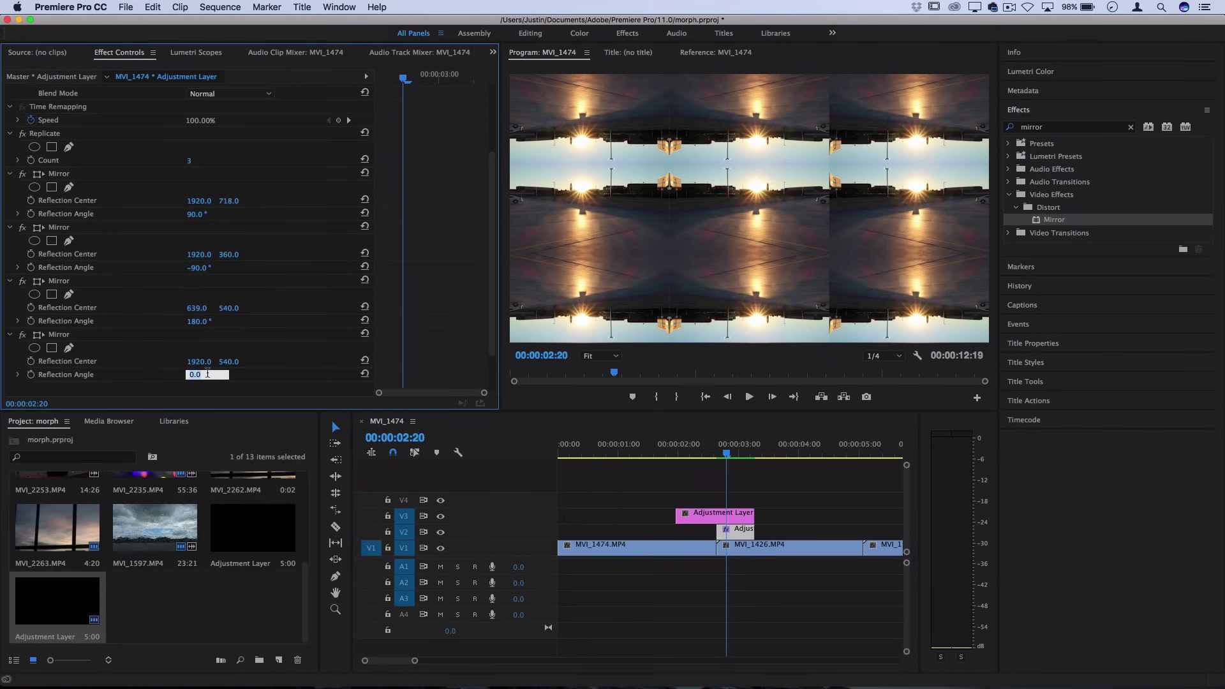
type("360")
key("Return")
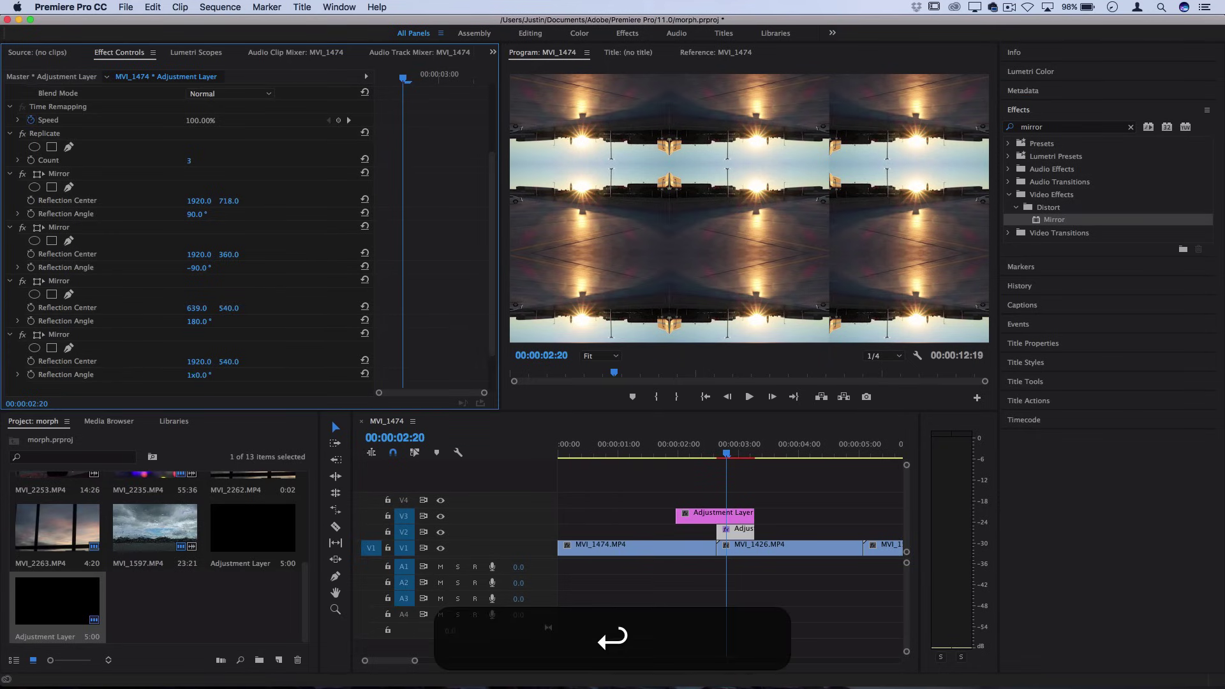
- Set the horizontal value of the fourth Mirror's reflection center to 1276, fine-tuning it until the seam disappears
left_click_drag(197, 362, 78, 362)
left_click(200, 361)
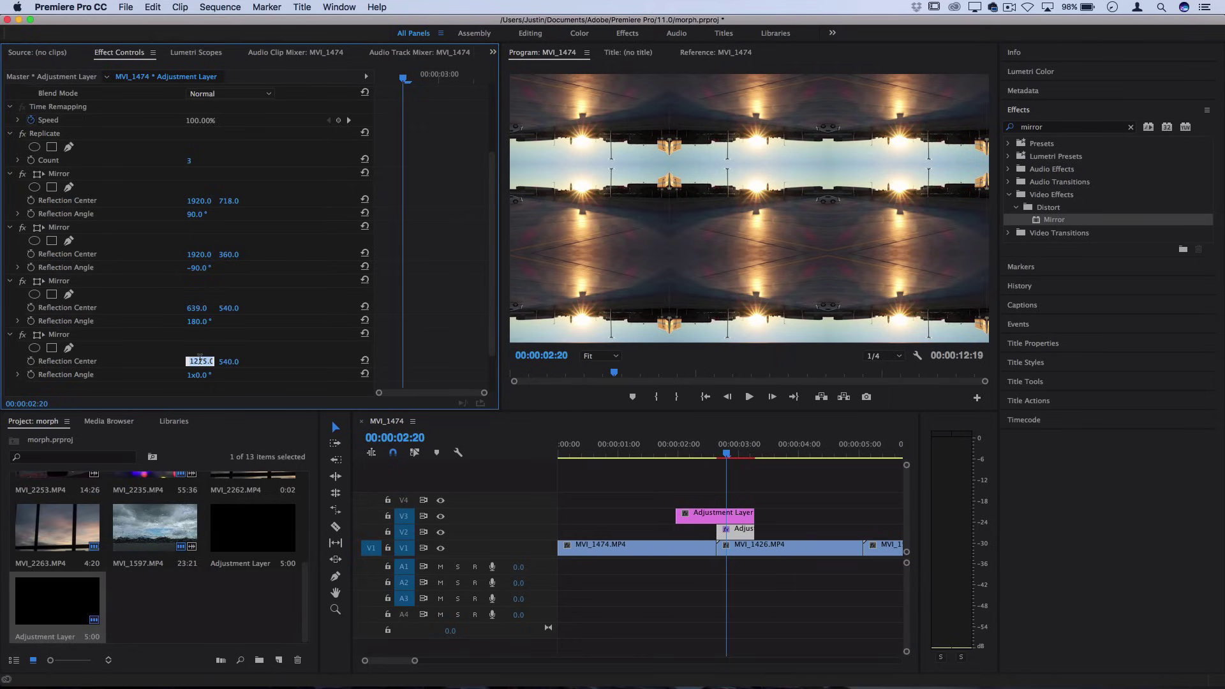
key("Up")
key("Down")
key("Up")
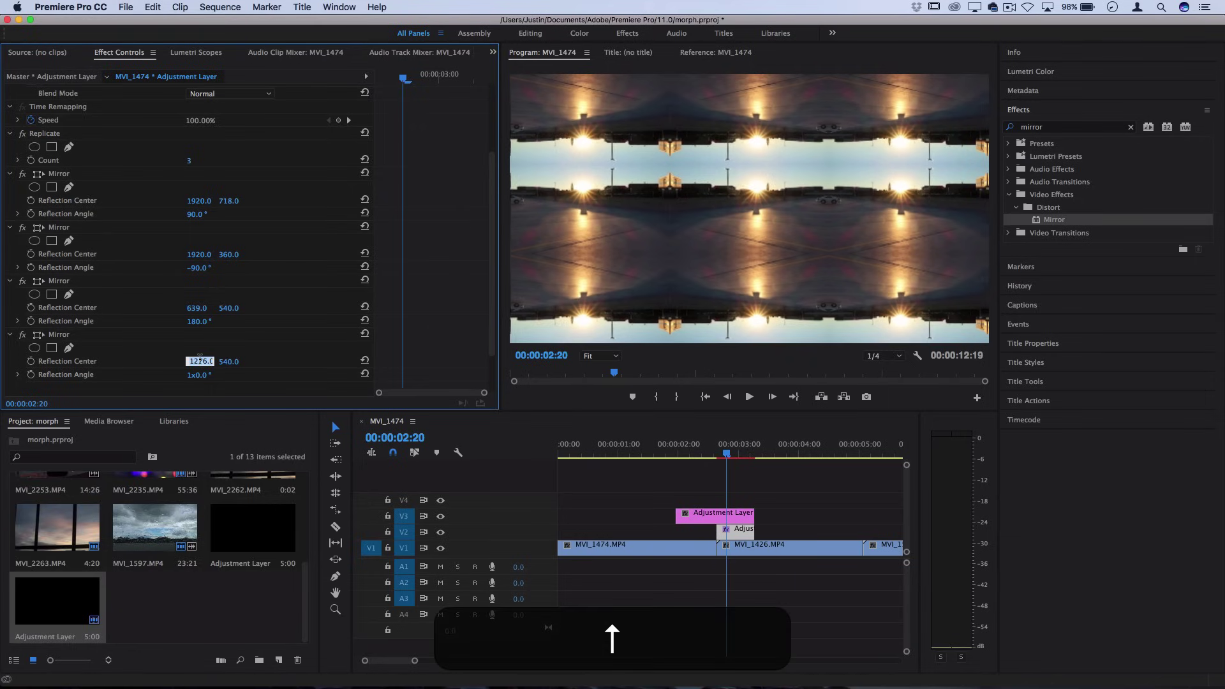
left_click(257, 351)
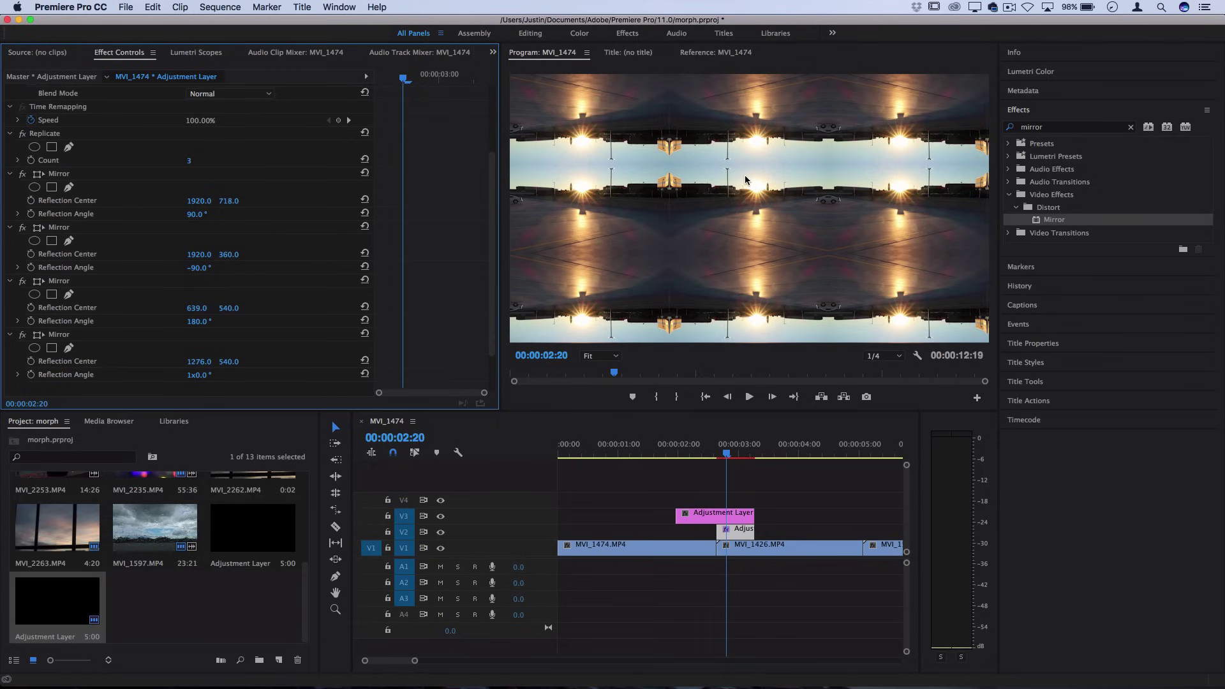
- Find the Distort Transform effect and apply it to the V3 adjustment layer
left_click(721, 527)
left_click(717, 456)
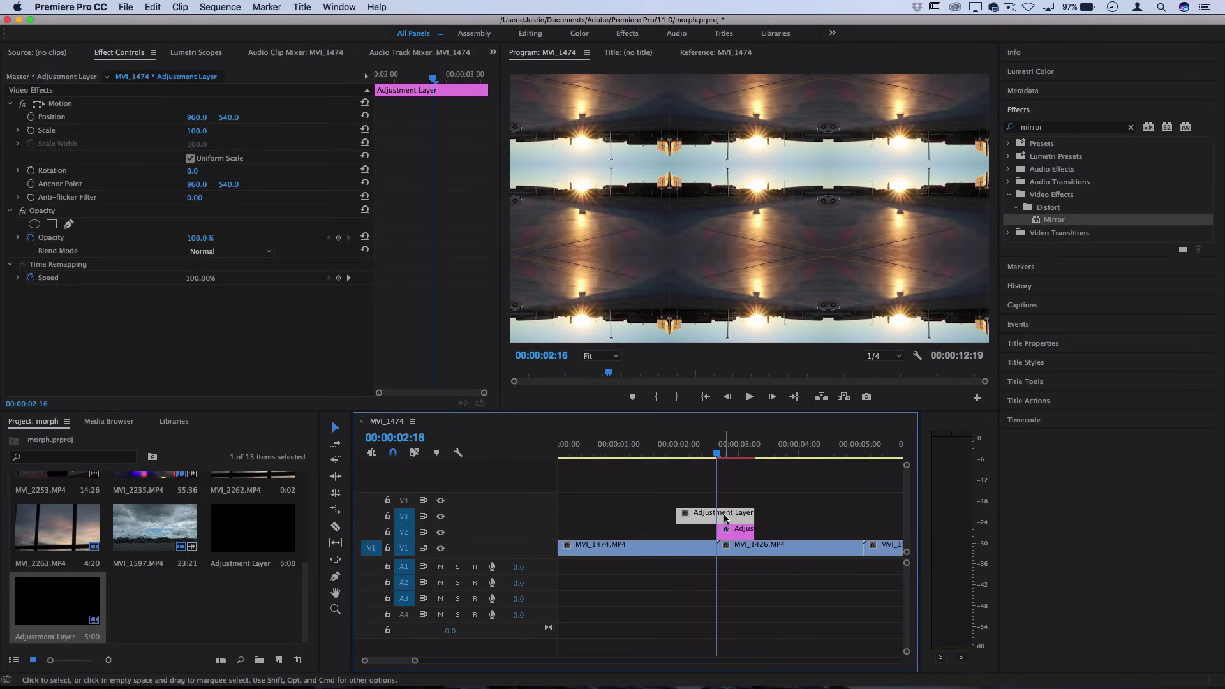
left_click(1067, 127)
type("transform")
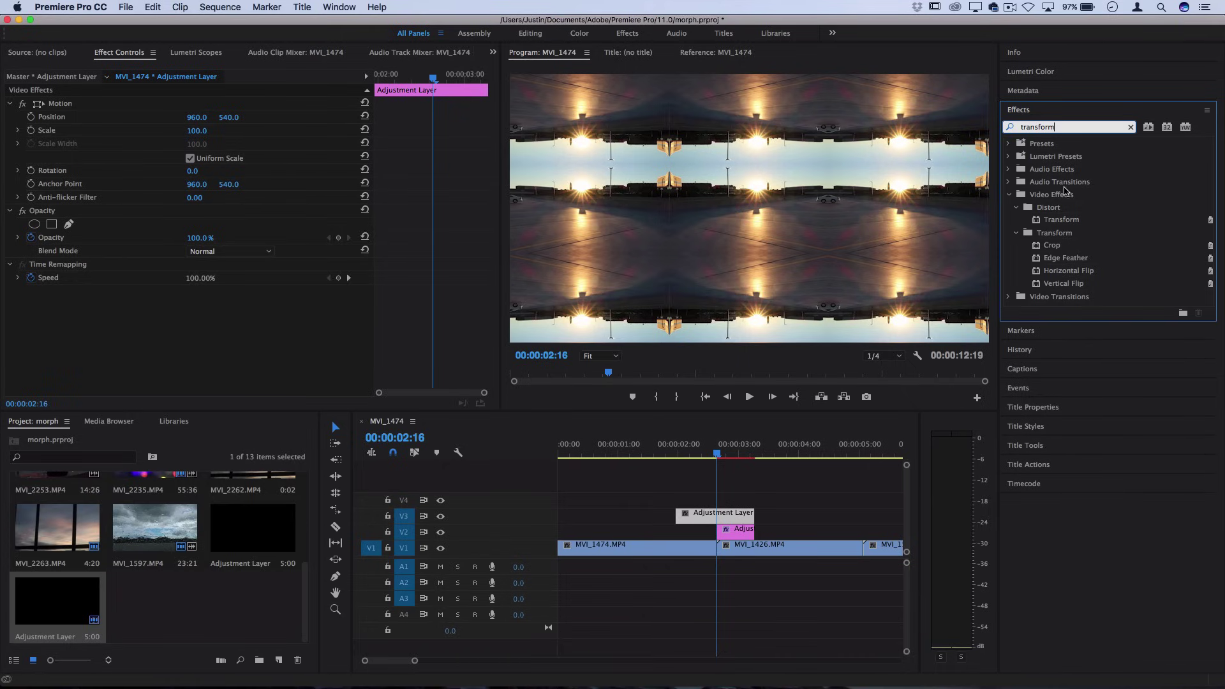
left_click(1017, 207)
left_click(1019, 208)
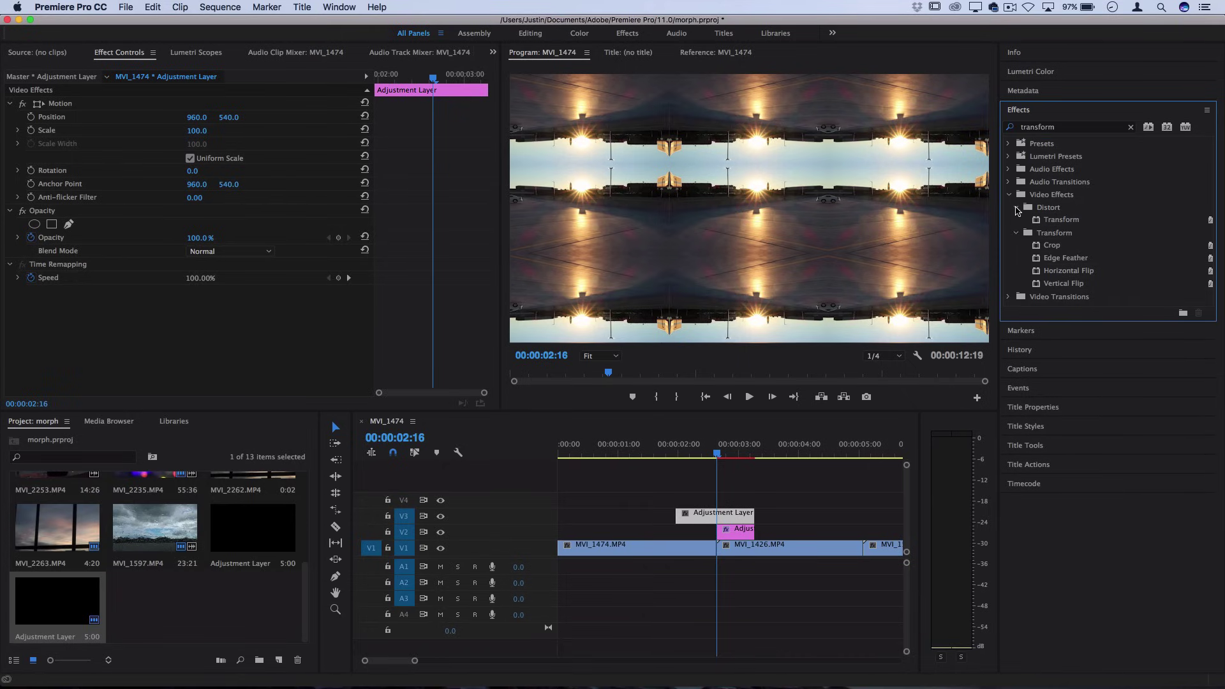
left_click_drag(1061, 225, 710, 517)
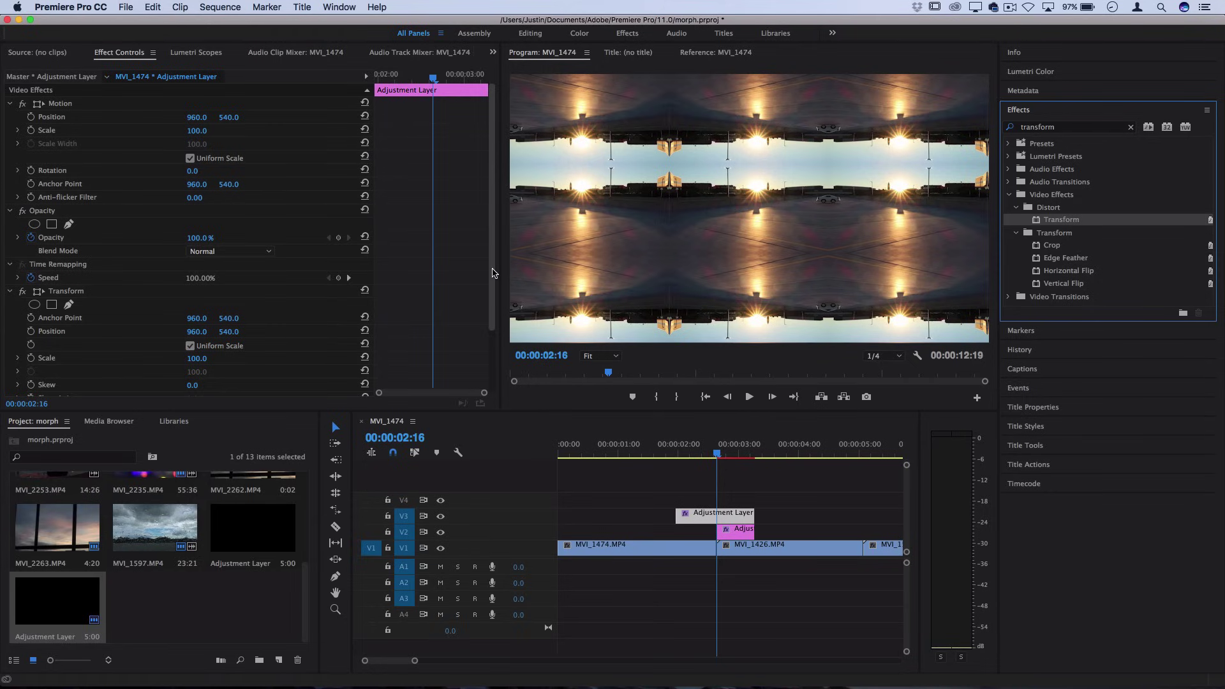
- Start animating the Transform effect's Scale with a keyframe of 100 at 00:00:02:10, six frames before the cut
left_click(494, 382)
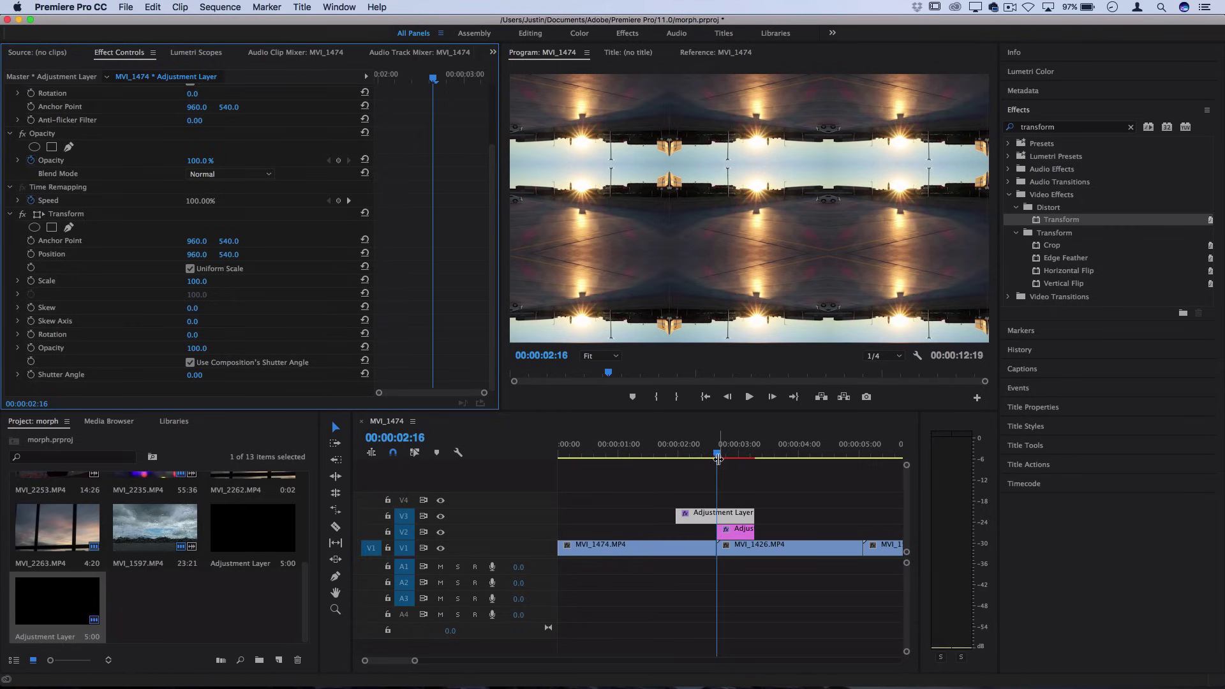
key("Up")
key("Left")
key("Left")
key("Left")
key("Left")
key("Left")
key("Left")
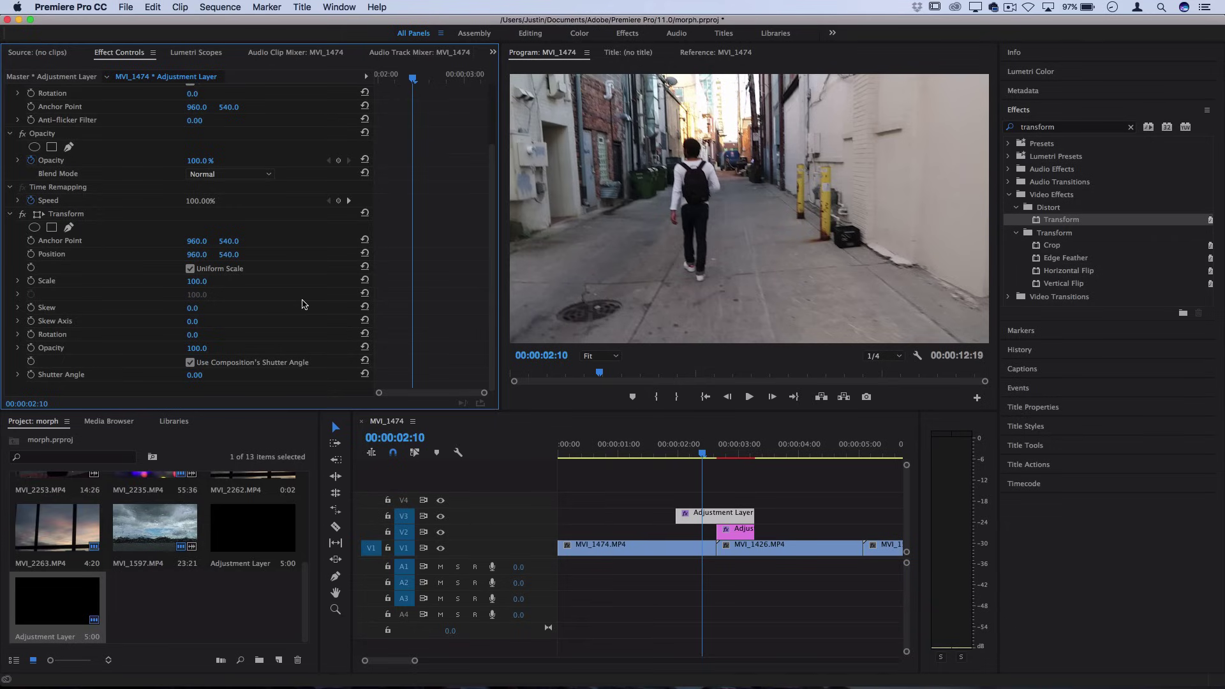
left_click(38, 285)
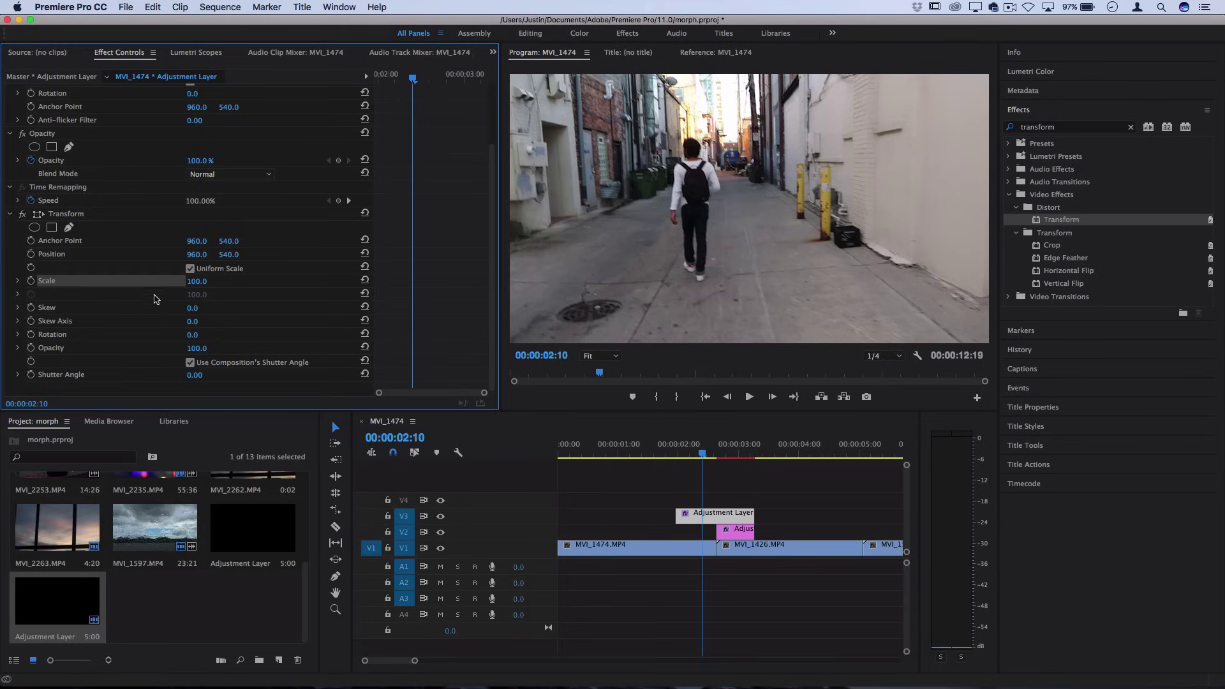
left_click(31, 281)
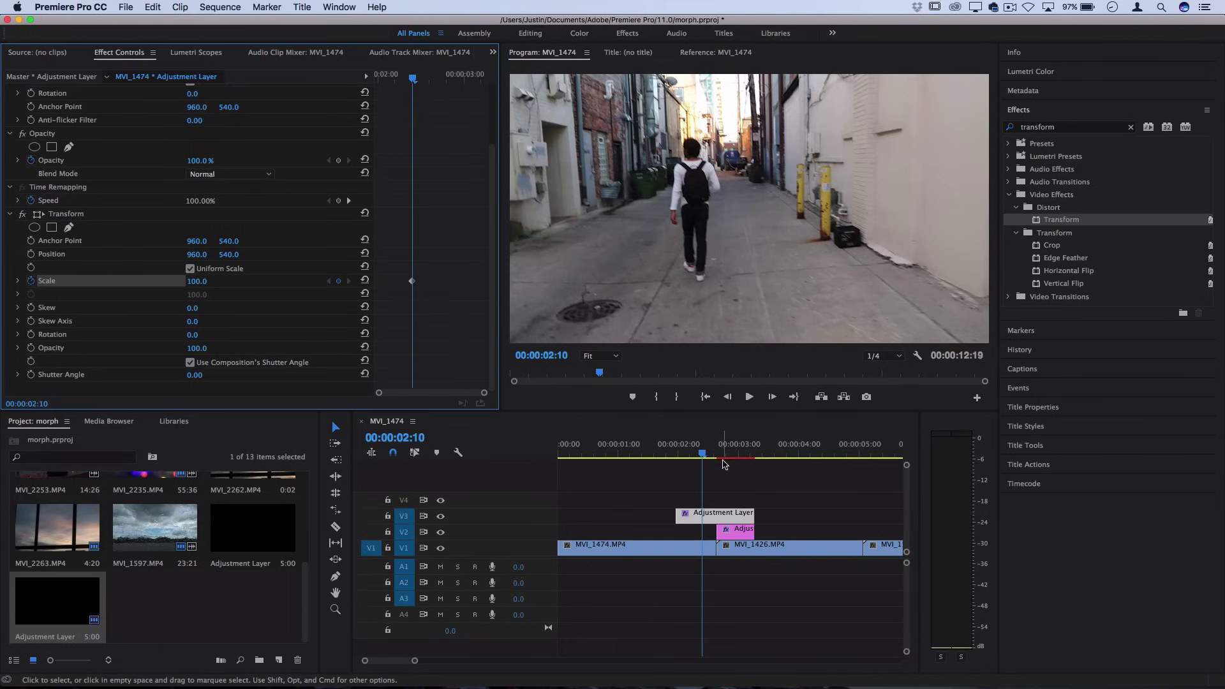
- Add a second Transform Scale keyframe of 300 at 00:00:02:21, five frames after the cut
key("Down")
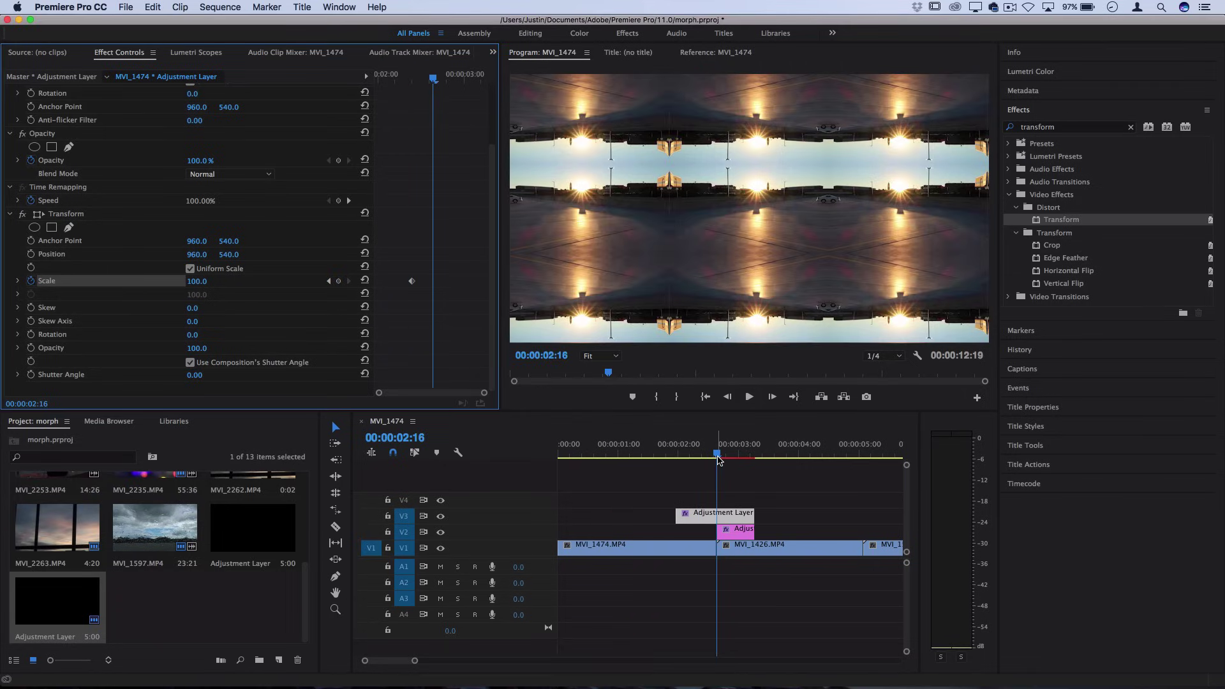
key("Right")
key("Right")
key("Right")
key("Right")
key("Right")
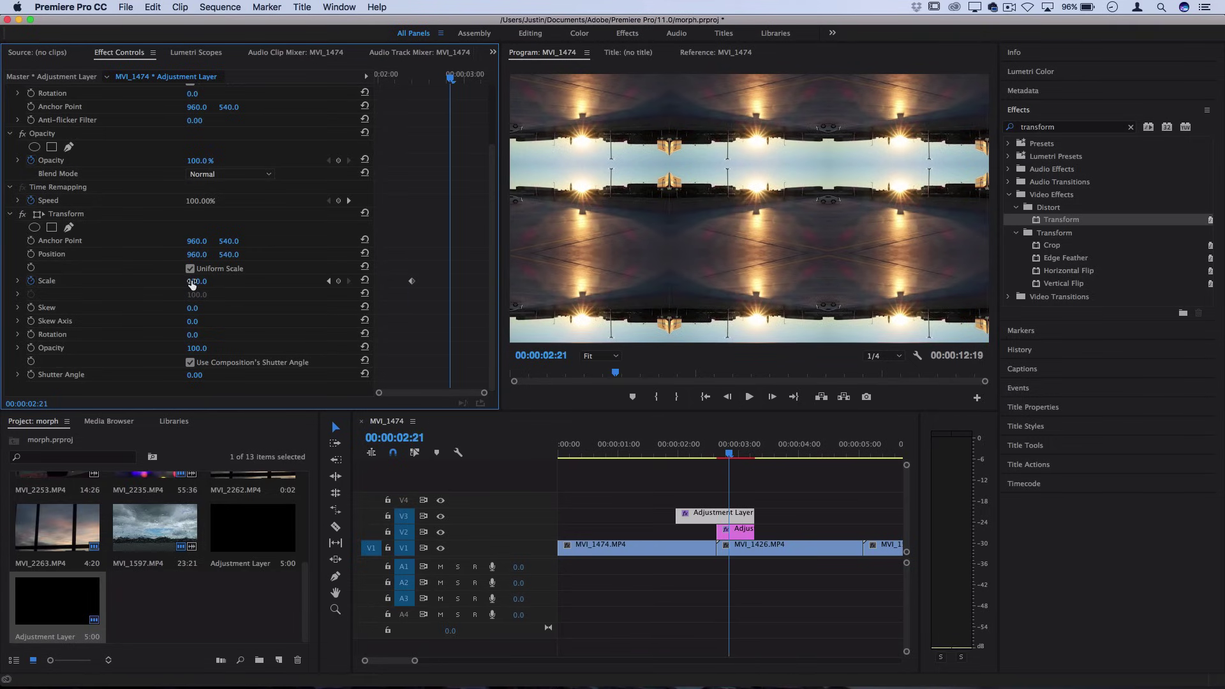
mouse_move(191, 283)
left_mouse_down()
mouse_move(255, 283)
mouse_move(192, 282)
mouse_move(203, 283)
left_mouse_up()
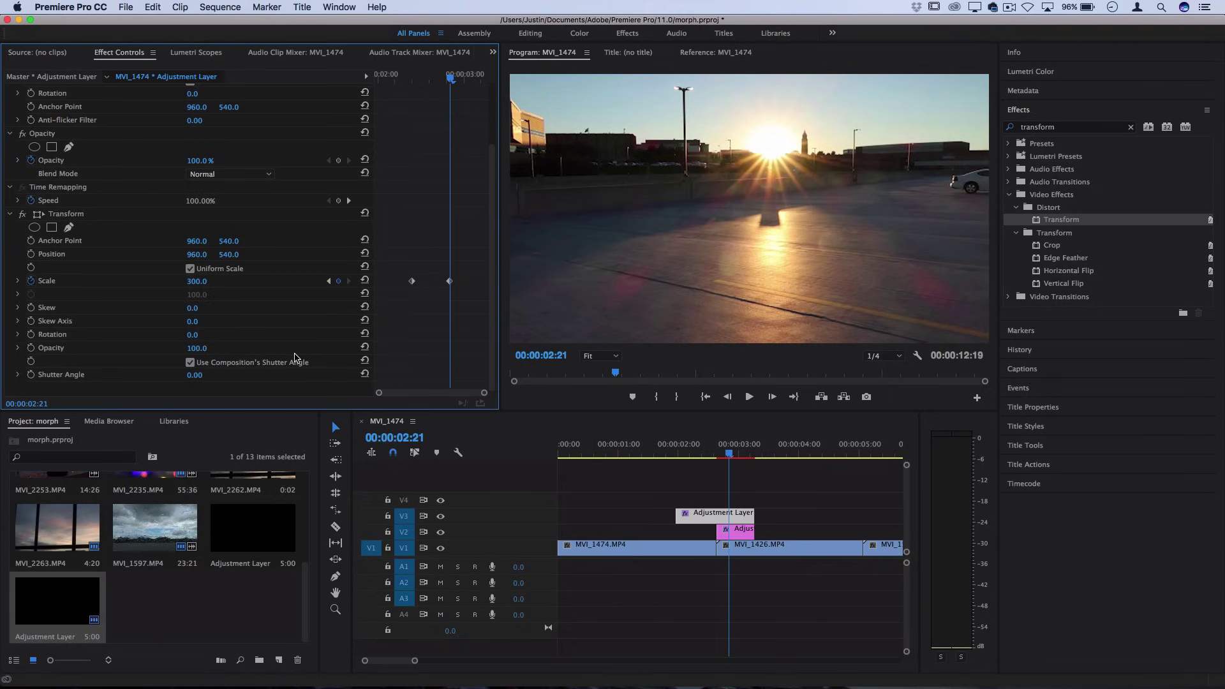
- Disable Use Composition's Shutter Angle in the Transform effect and set its shutter angle to 360
left_click(189, 363)
left_click_drag(194, 375, 386, 375)
left_click(717, 456)
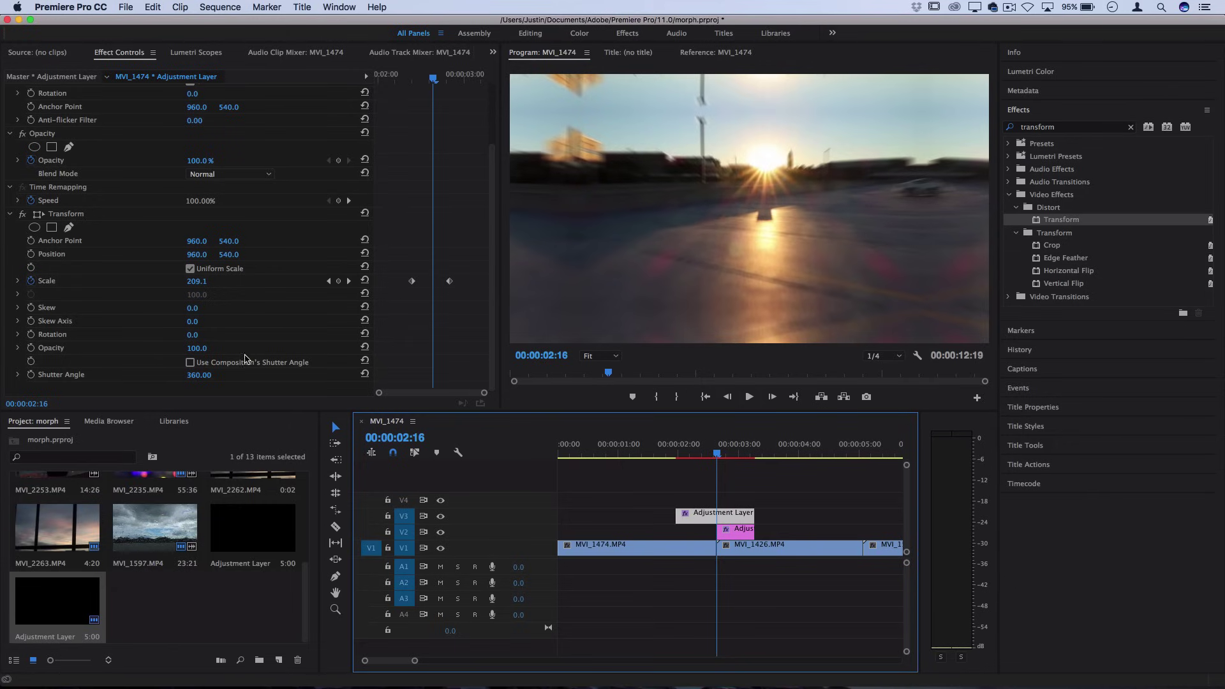
- Try a shutter angle of 200 on the Transform effect and undo it
left_click(199, 375)
type("200")
key("Return")
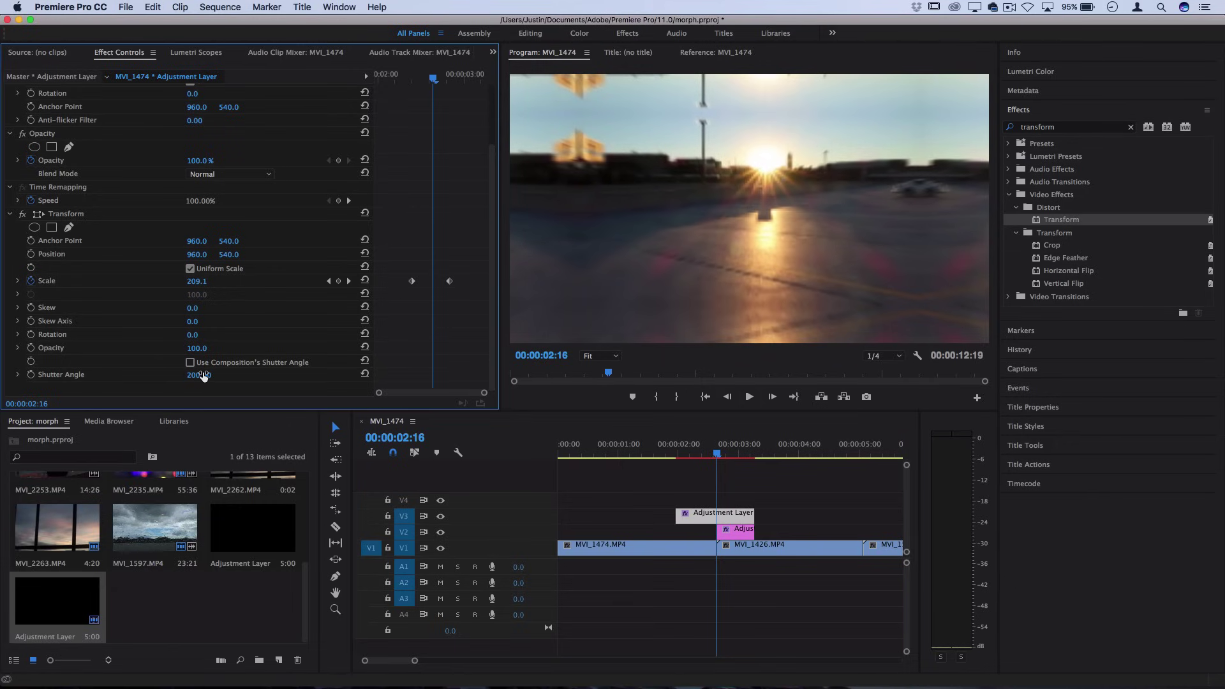
key("super+z")
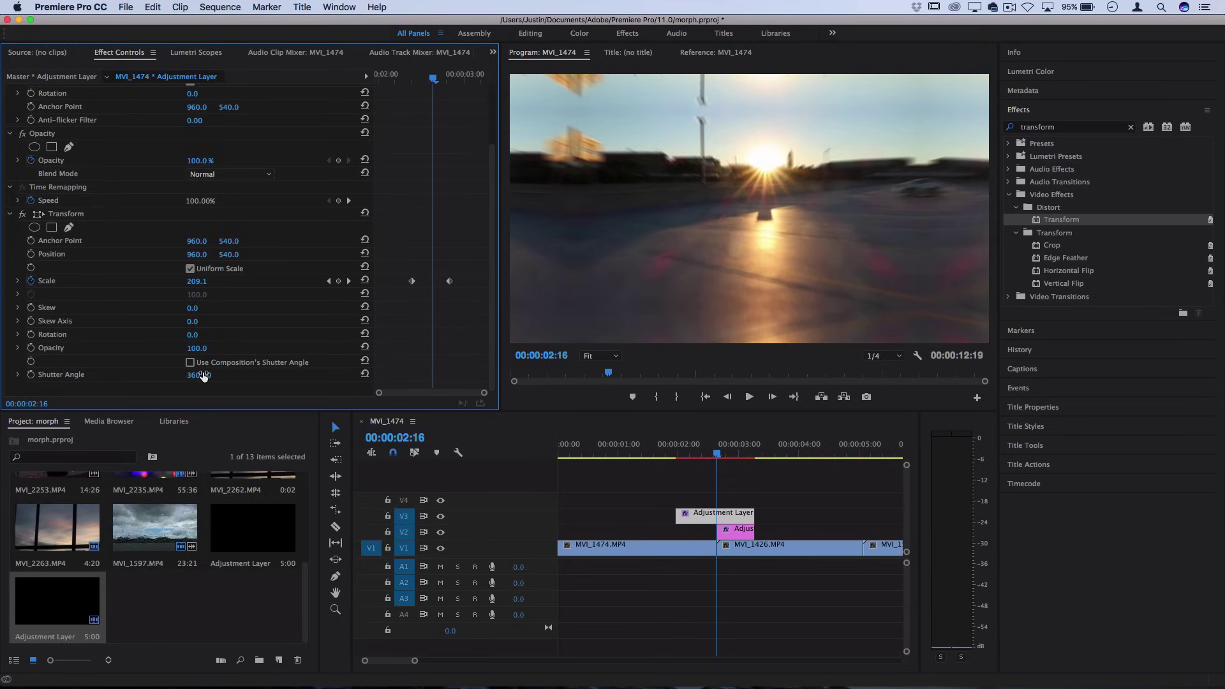
- Play the transition and compare the blurred frames at the cut between the two clips
left_click(705, 454)
key("space")
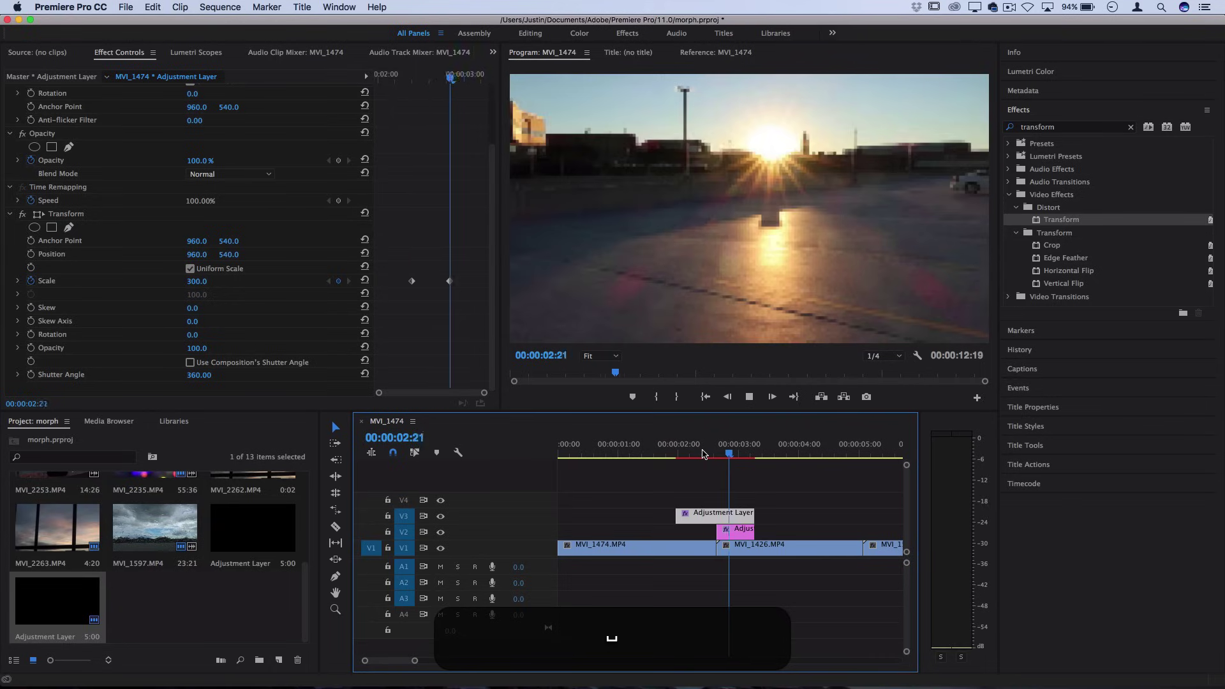
left_click_drag(724, 454, 719, 455)
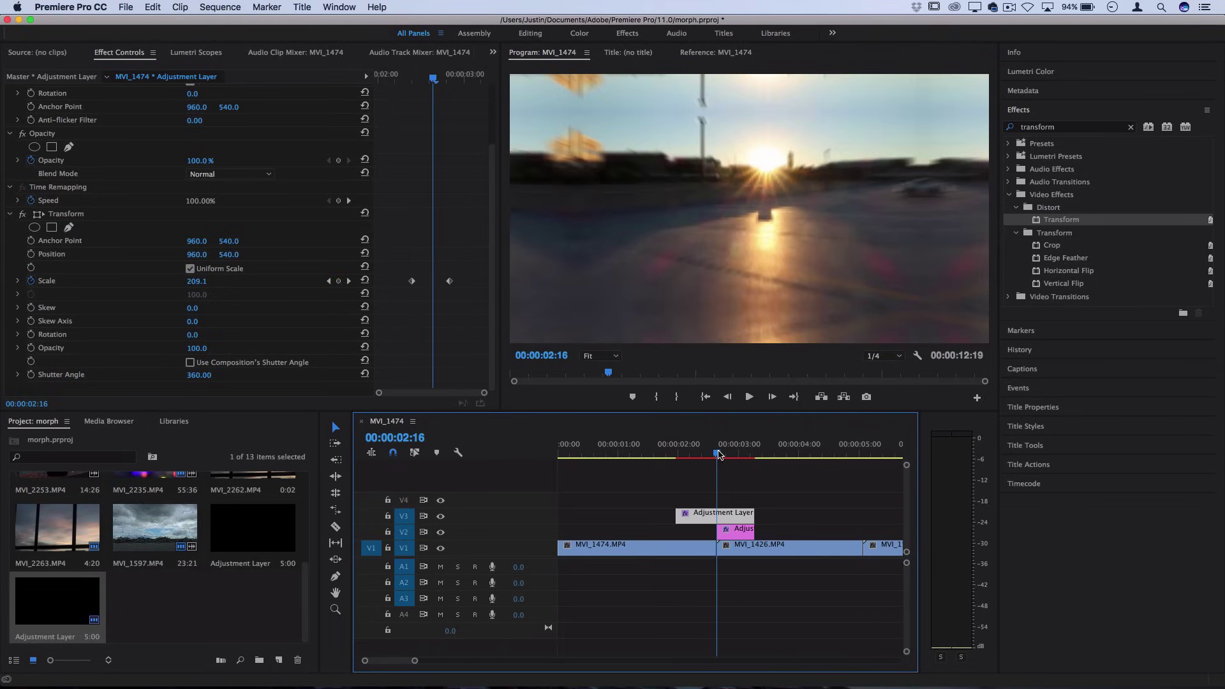
key("Right")
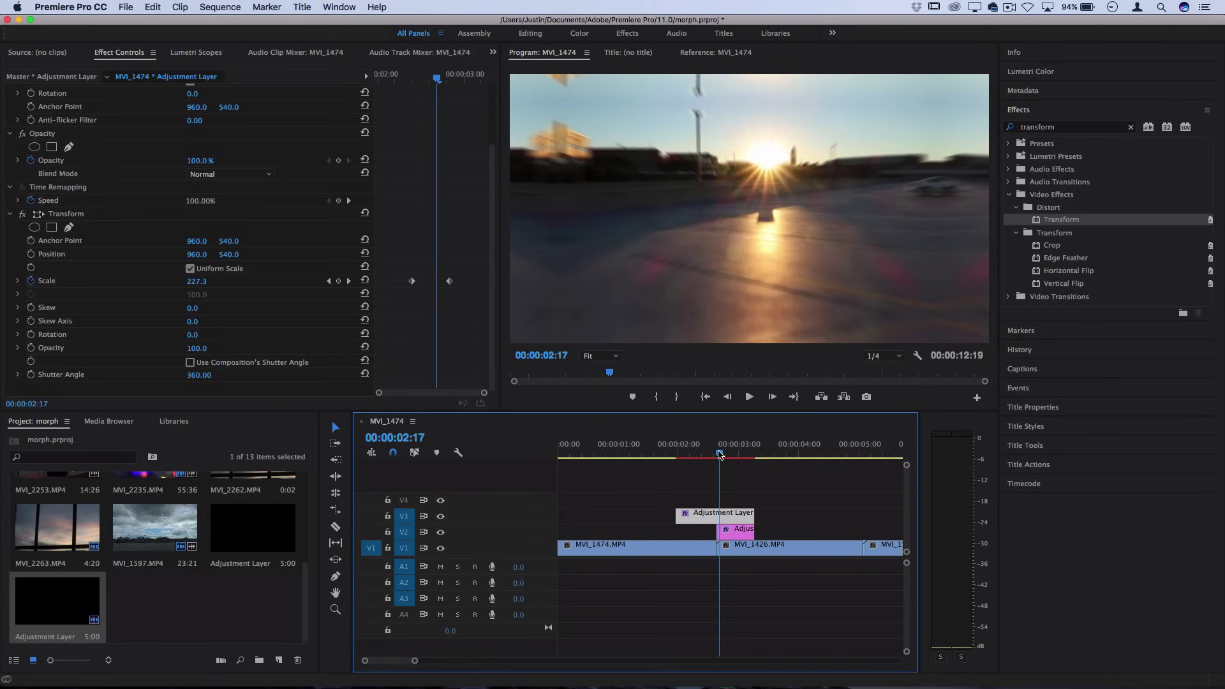
key("Left")
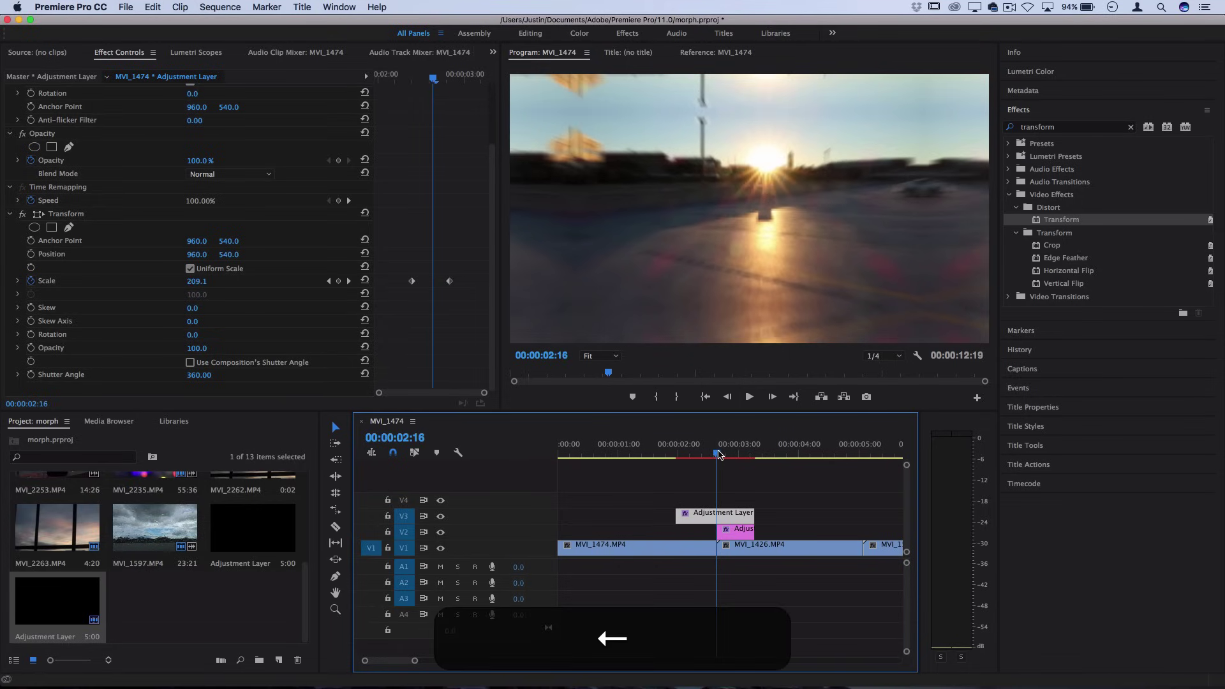
- Ease both Transform Scale keyframes using the velocity graph and move each slightly closer to the cut
left_click(18, 281)
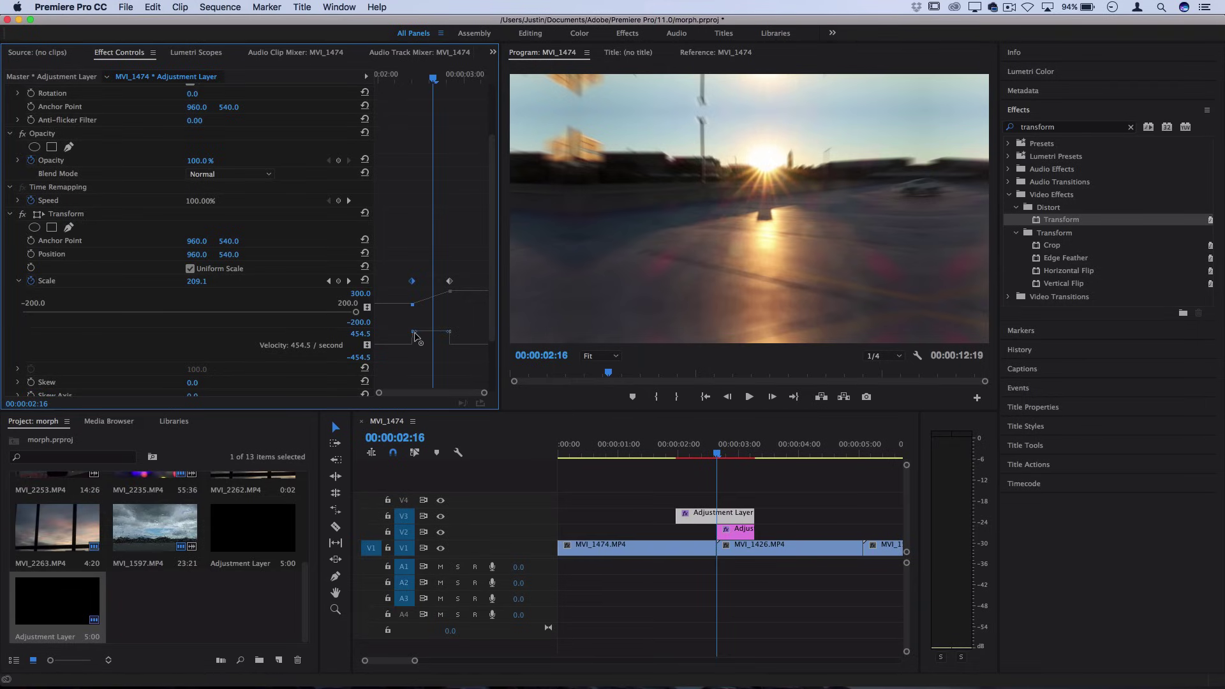
left_click_drag(415, 333, 436, 347)
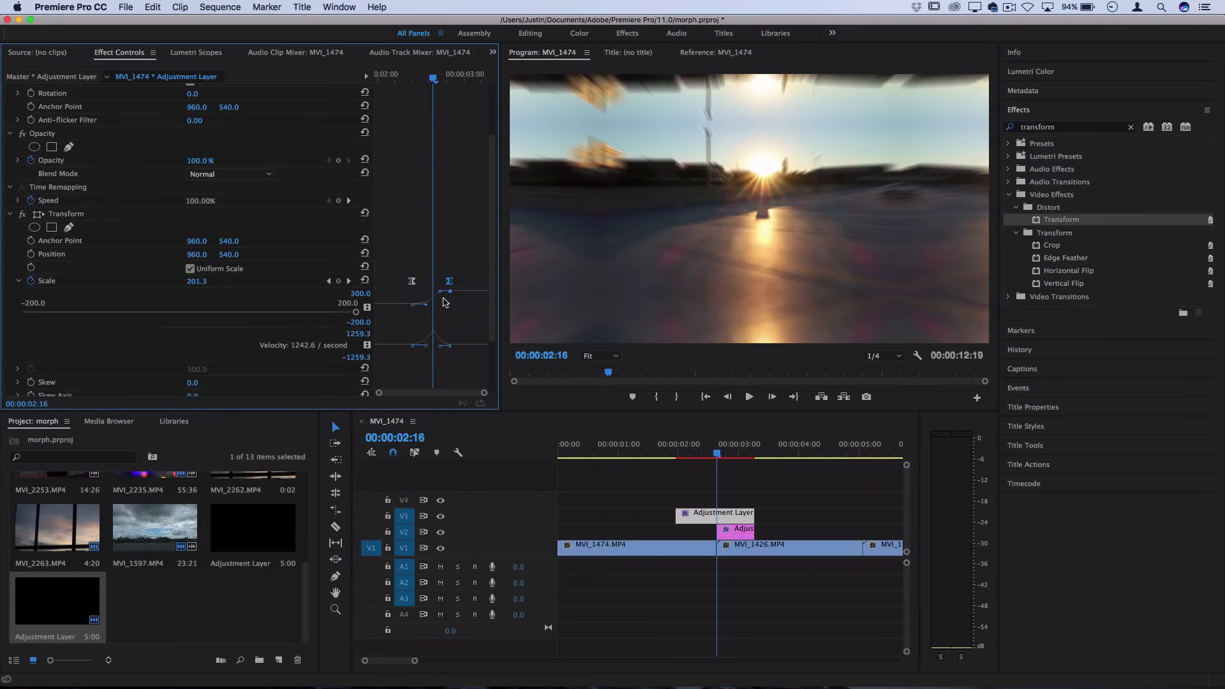
mouse_move(450, 281)
left_mouse_down()
mouse_move(417, 284)
mouse_move(445, 283)
left_mouse_up()
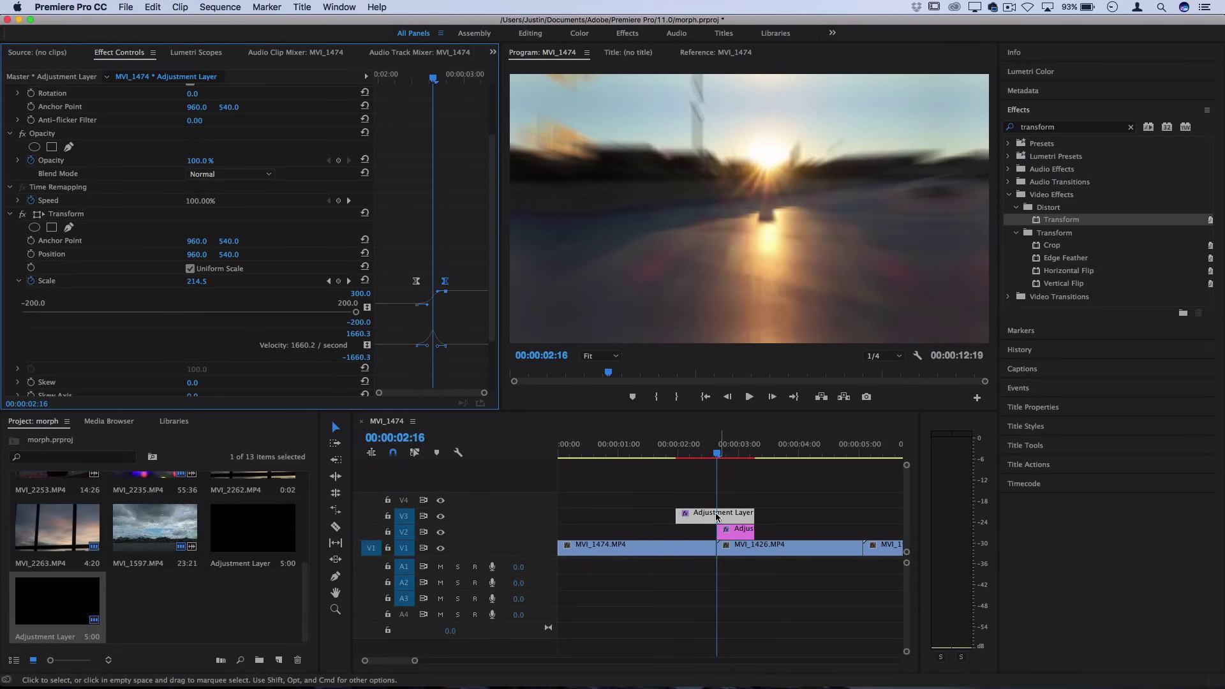
- Examine the eased transition frame by frame across the cut and play it back
left_click(701, 455)
key("Right")
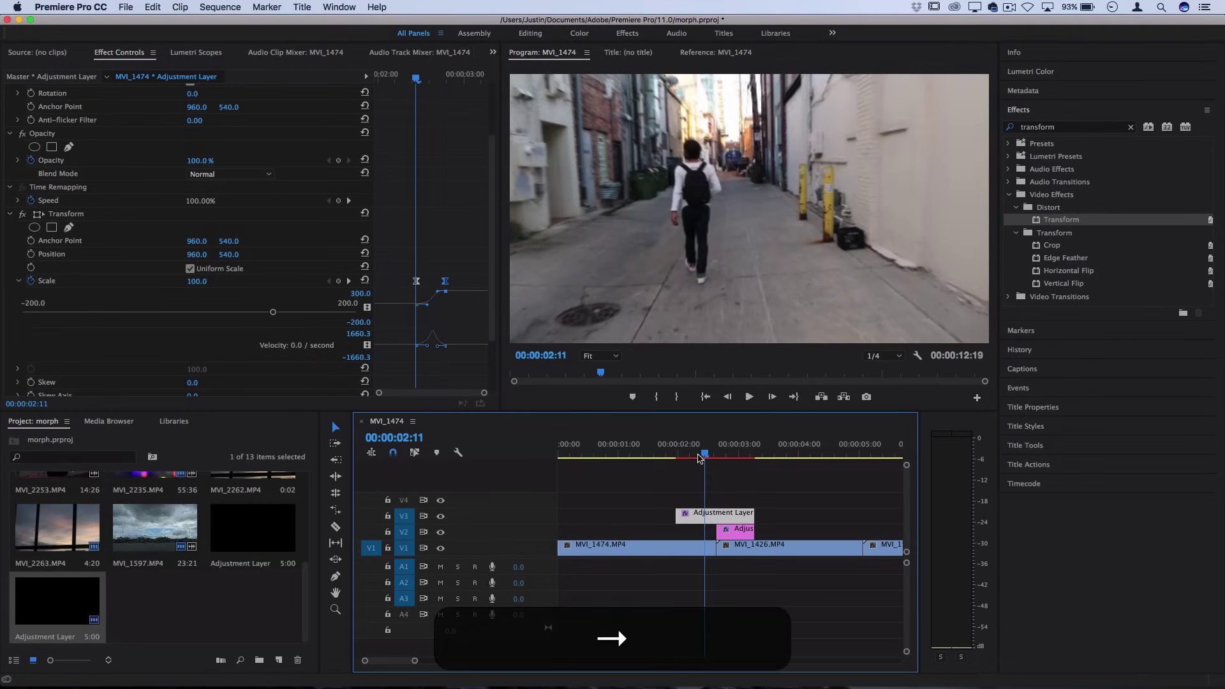
key("Right")
key("Right")
key("Right")
key("Right")
key("Right")
key("Right")
key("Right")
key("Right")
key("Right")
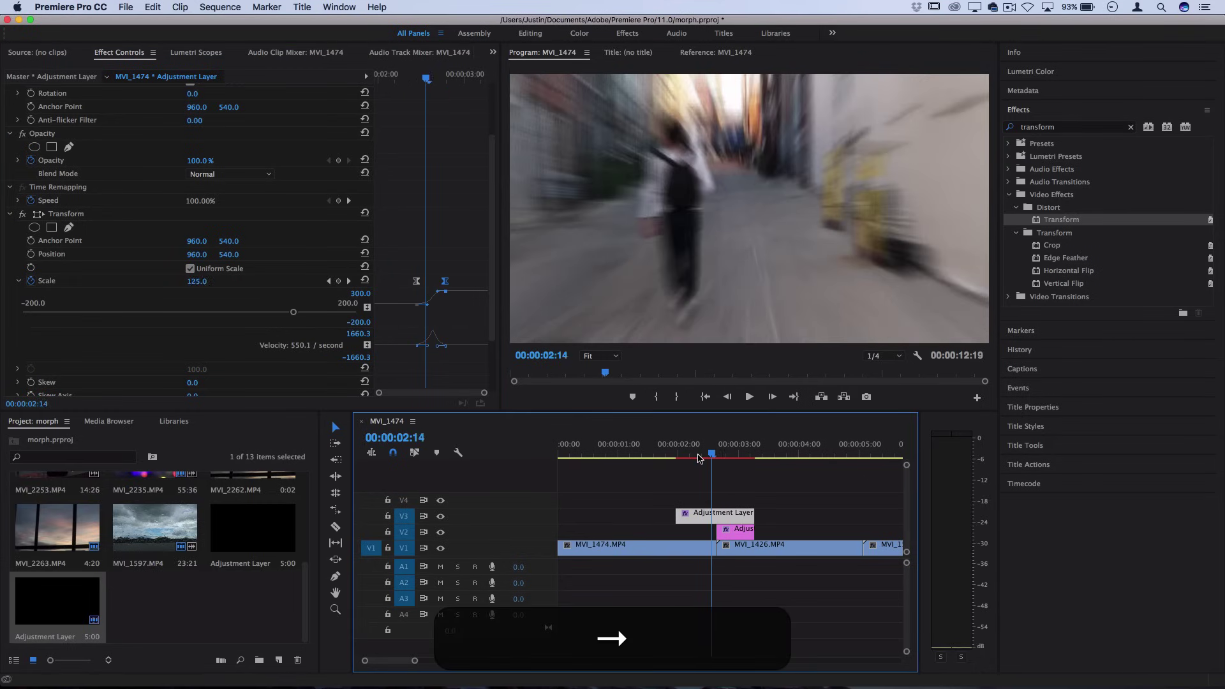
key("Right")
key("Right")
key("Right")
key("Right")
key("Right")
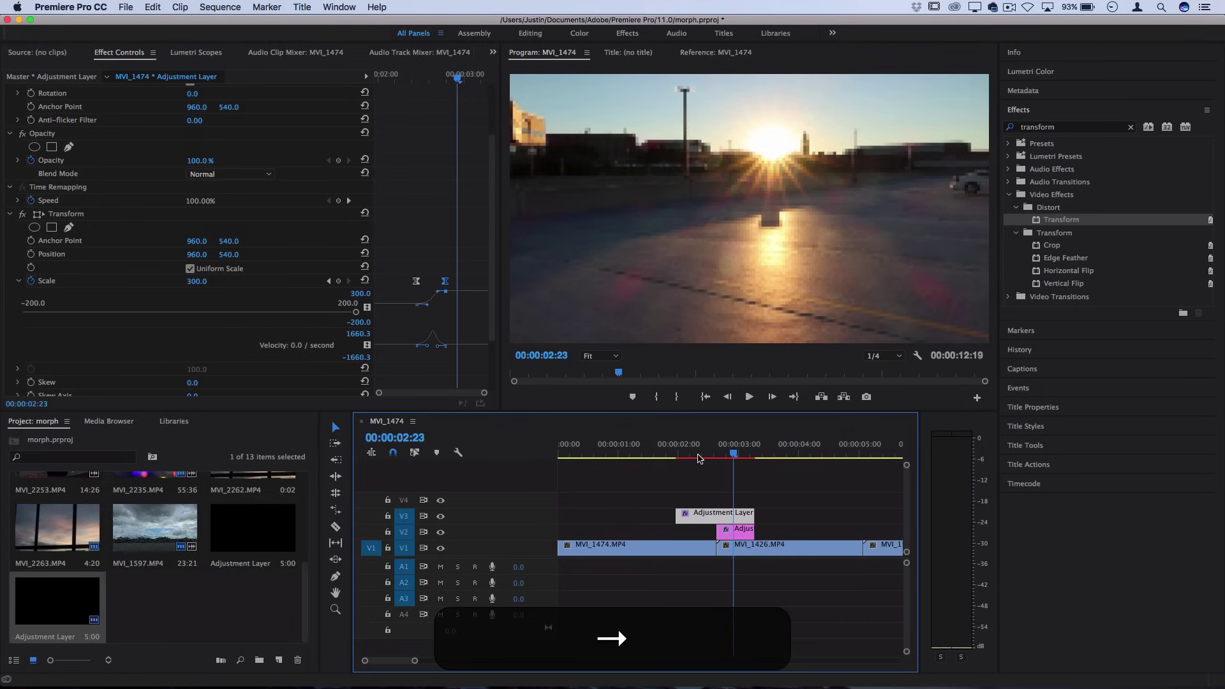
left_click(689, 453)
key("space")
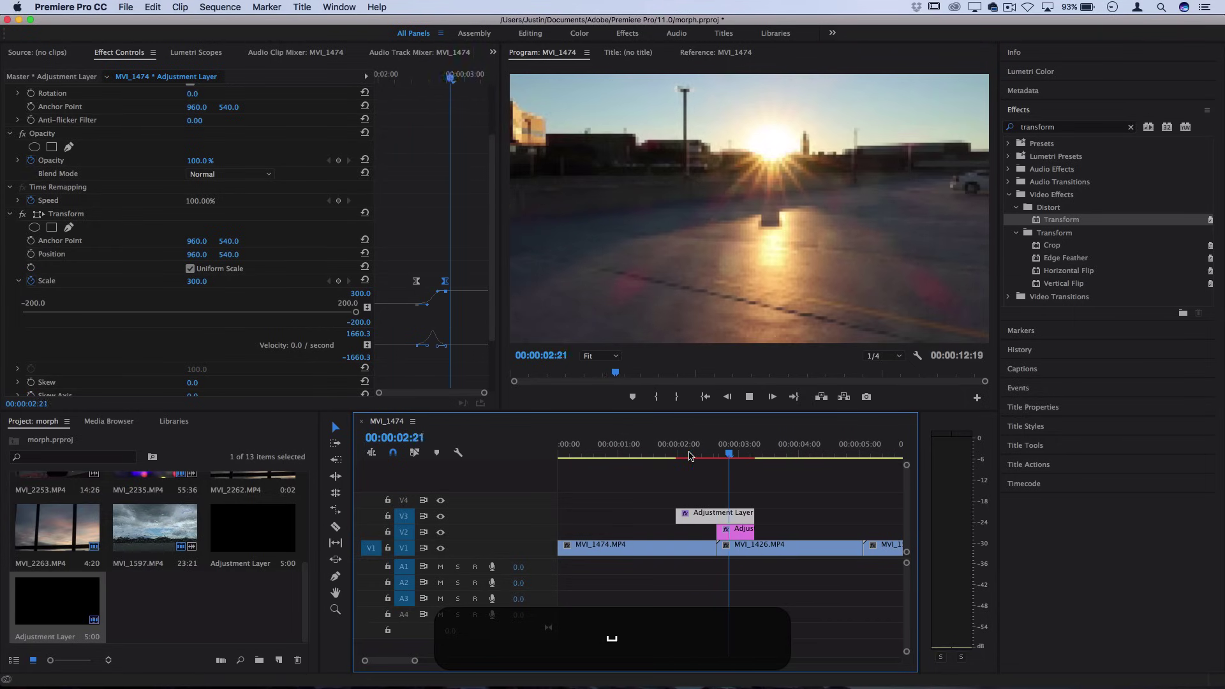
key("space")
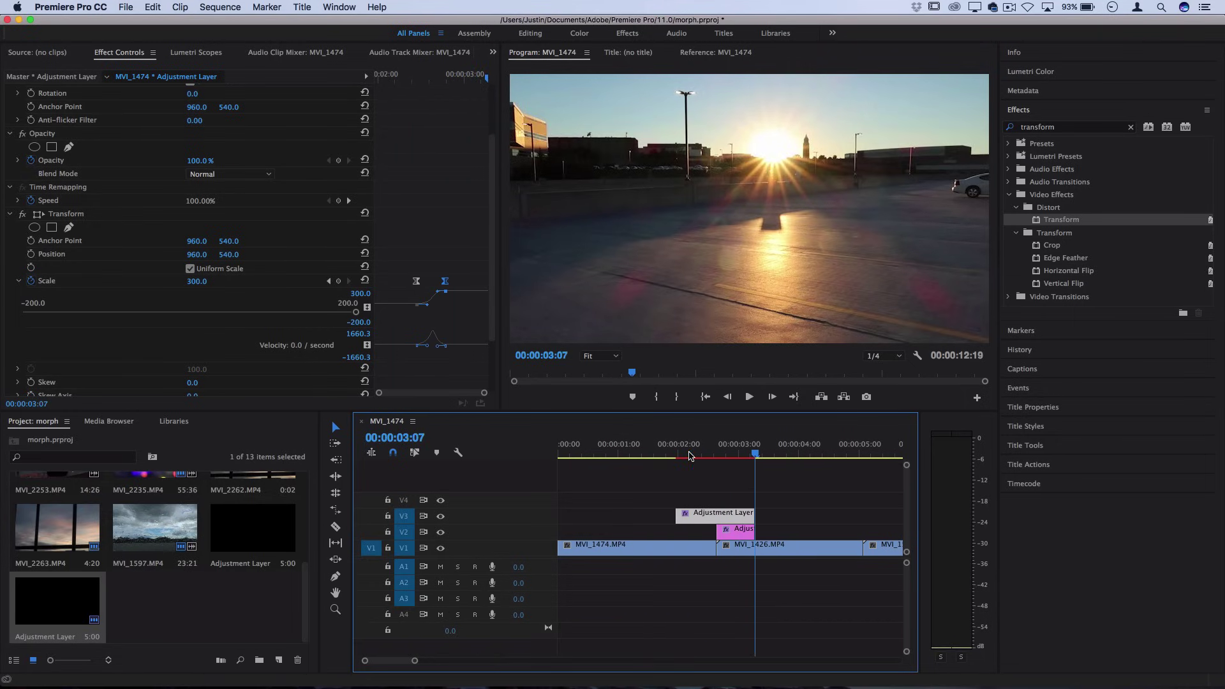
left_click_drag(445, 284, 444, 284)
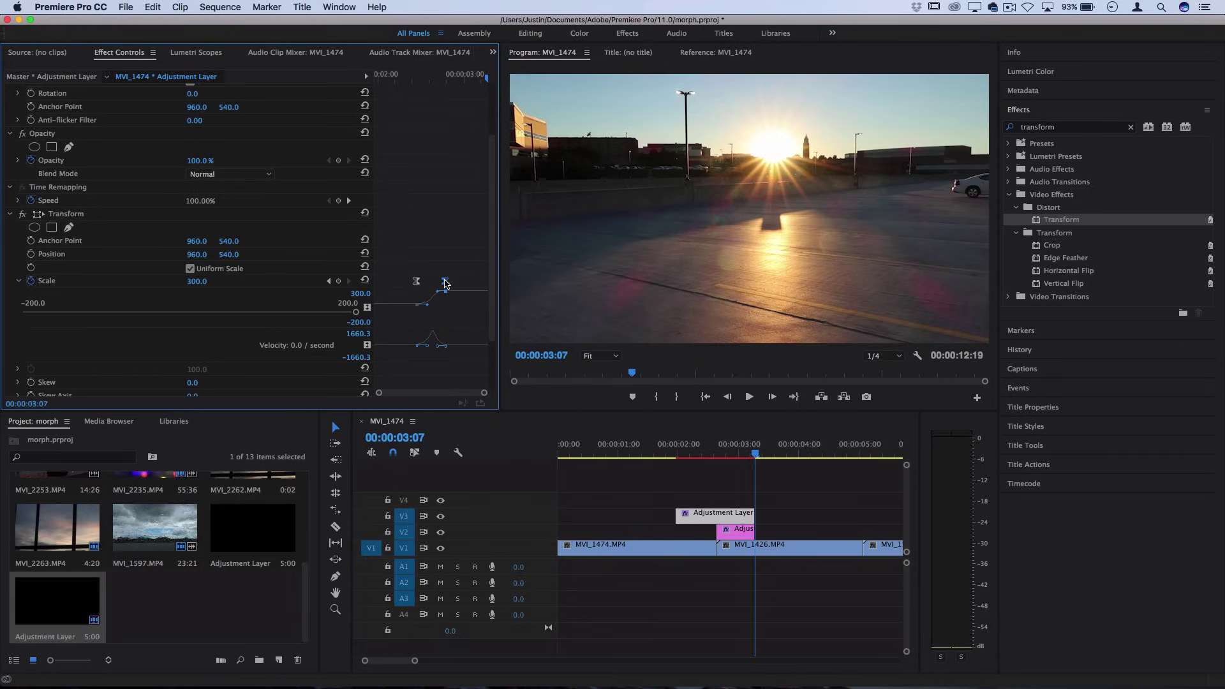
key("minus")
key("minus")
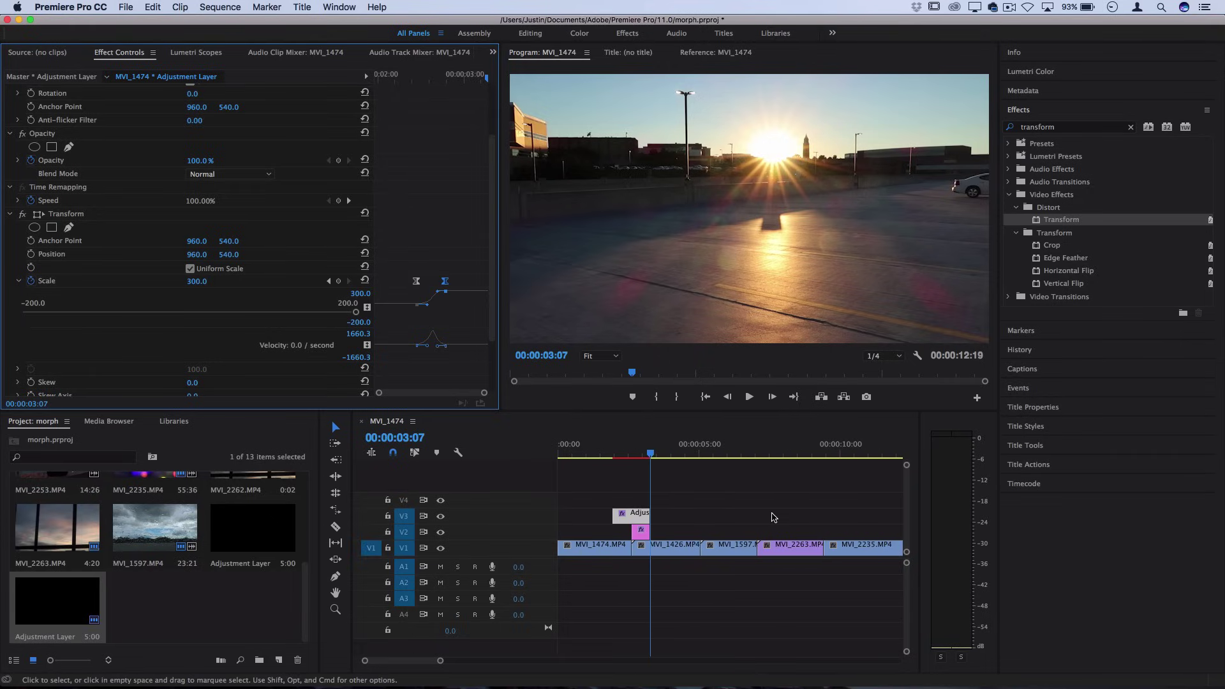
- Copy both adjustment layers of the transition over the cut between MVI_1474 and MVI_1426
left_click(681, 532)
left_click_drag(670, 535, 604, 500)
key("super+c")
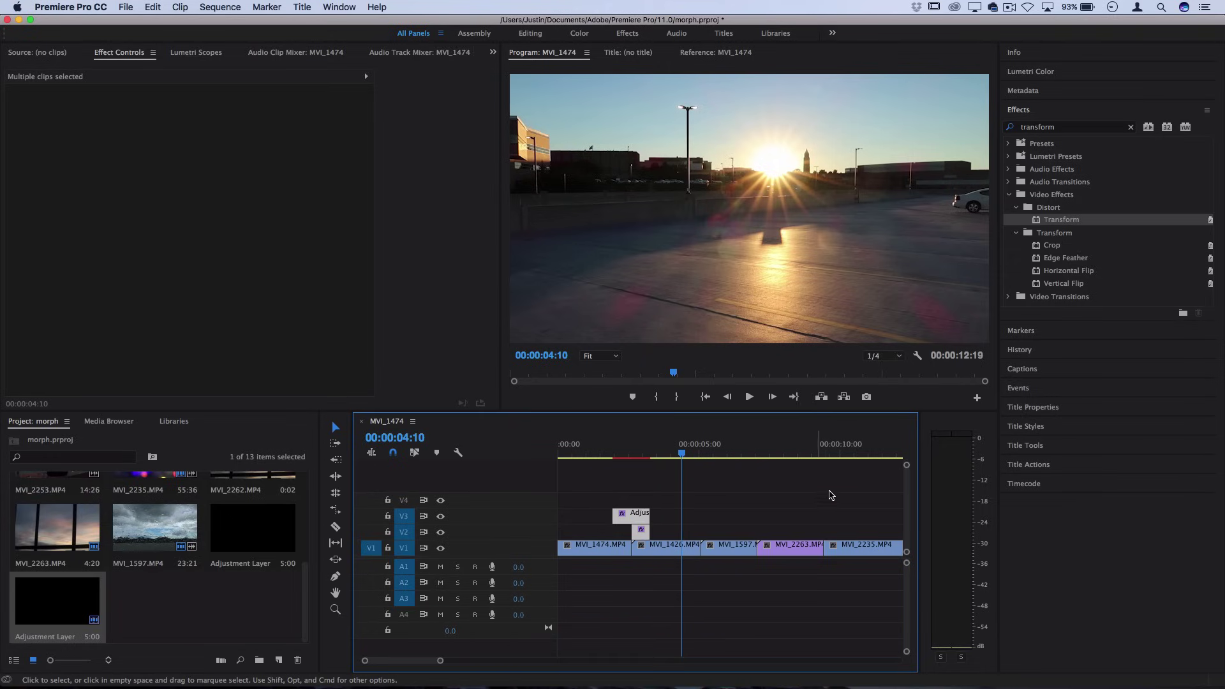
- Untarget track V1 and paste the adjustment layers on V2 and V3, aligned to the cut between MVI_1426 and MVI_1597
left_click(405, 549)
key("super+v")
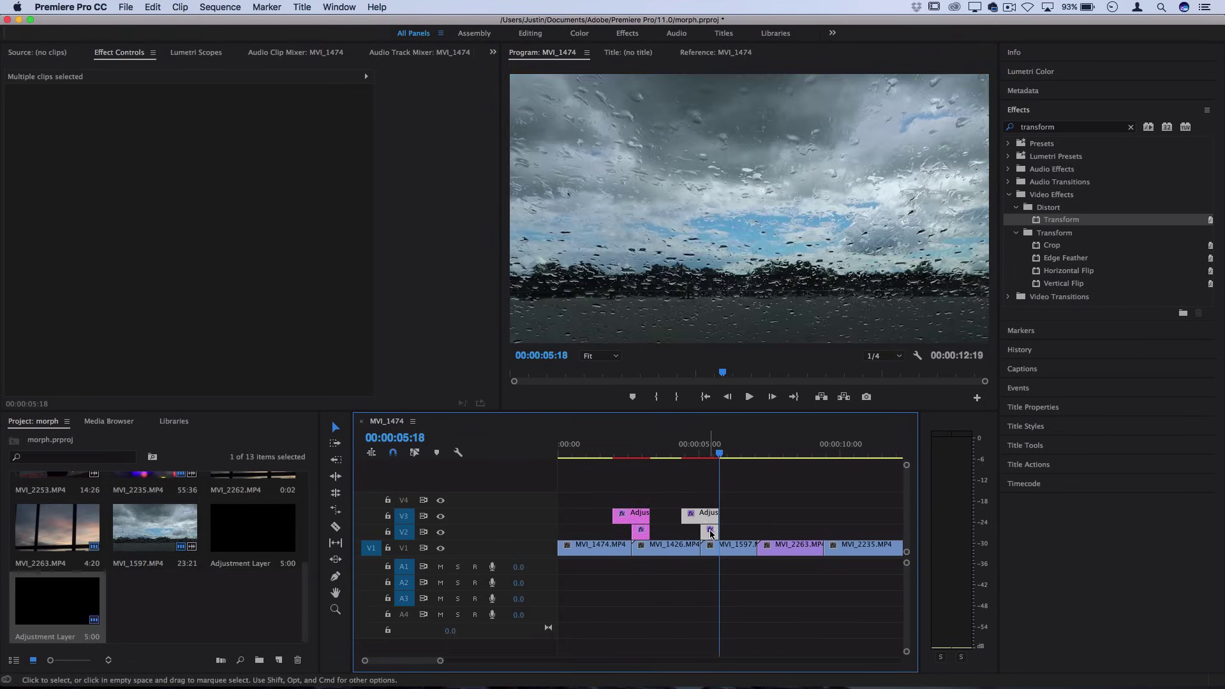
mouse_move(711, 534)
left_mouse_down()
mouse_move(731, 534)
mouse_move(710, 534)
left_mouse_up()
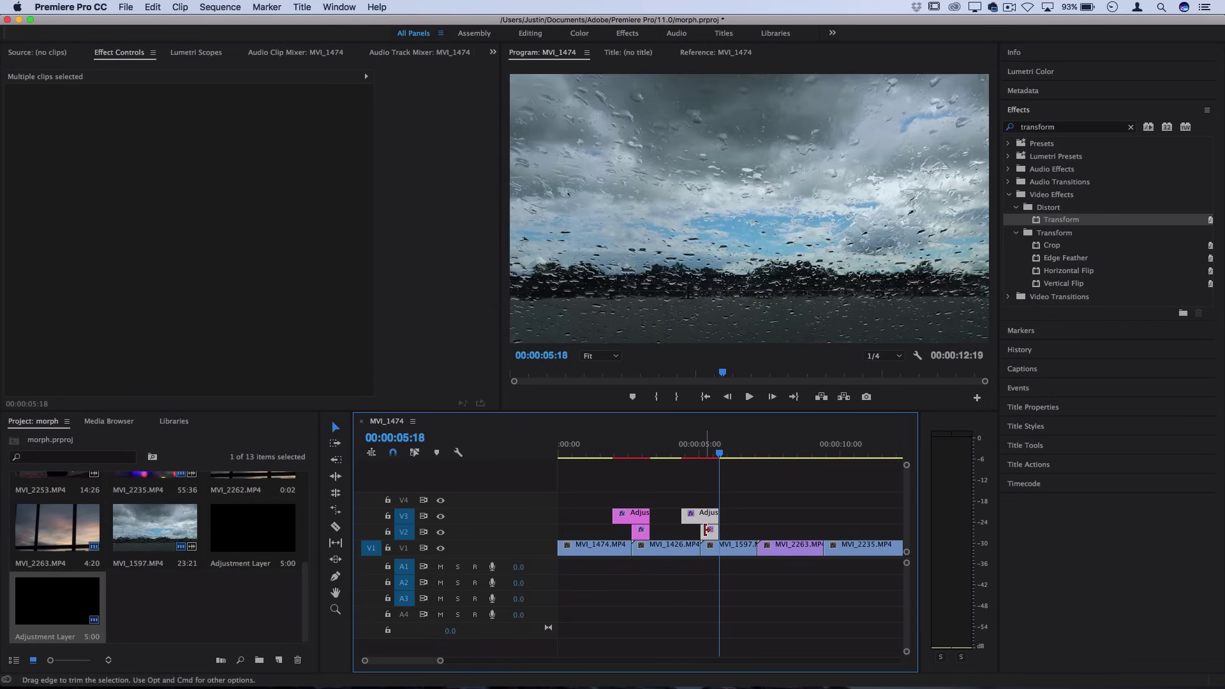
scroll(705, 530, "up", 4)
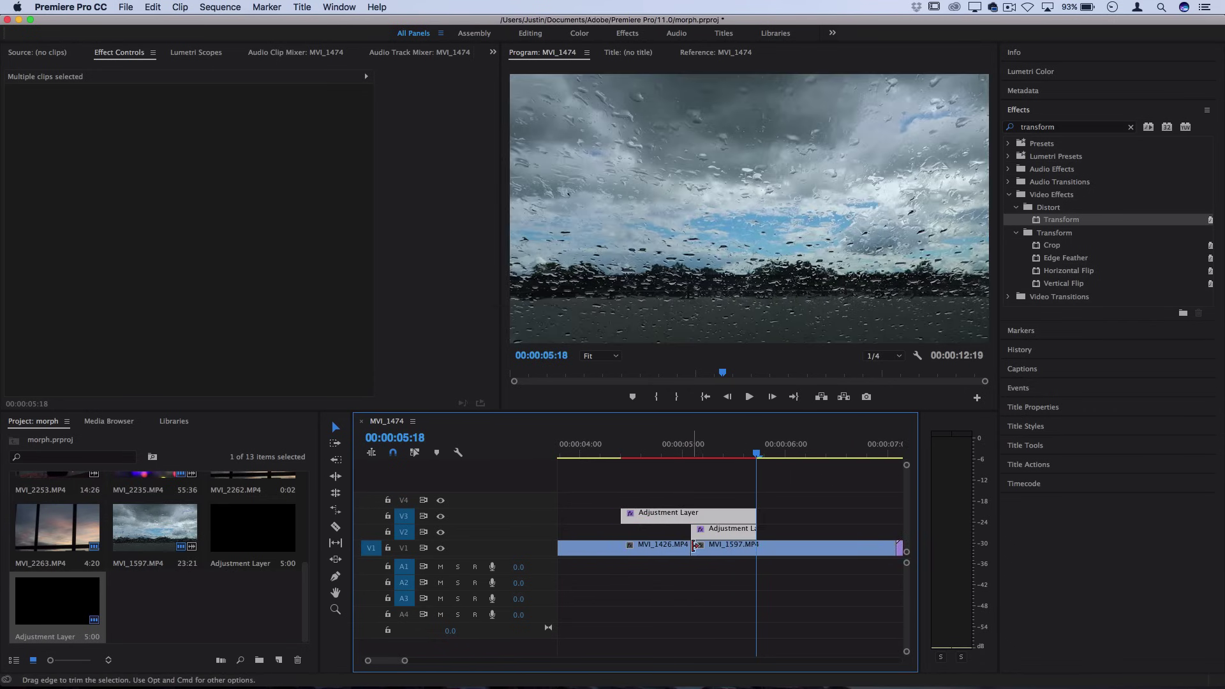
scroll(694, 546, "down", 3)
scroll(694, 545, "down", 1)
- Paste the adjustment layer pair at the MVI_1597–MVI_2263 cut and again near the MVI_2263–MVI_2235 cut, aligning each to its cut
left_click(738, 449)
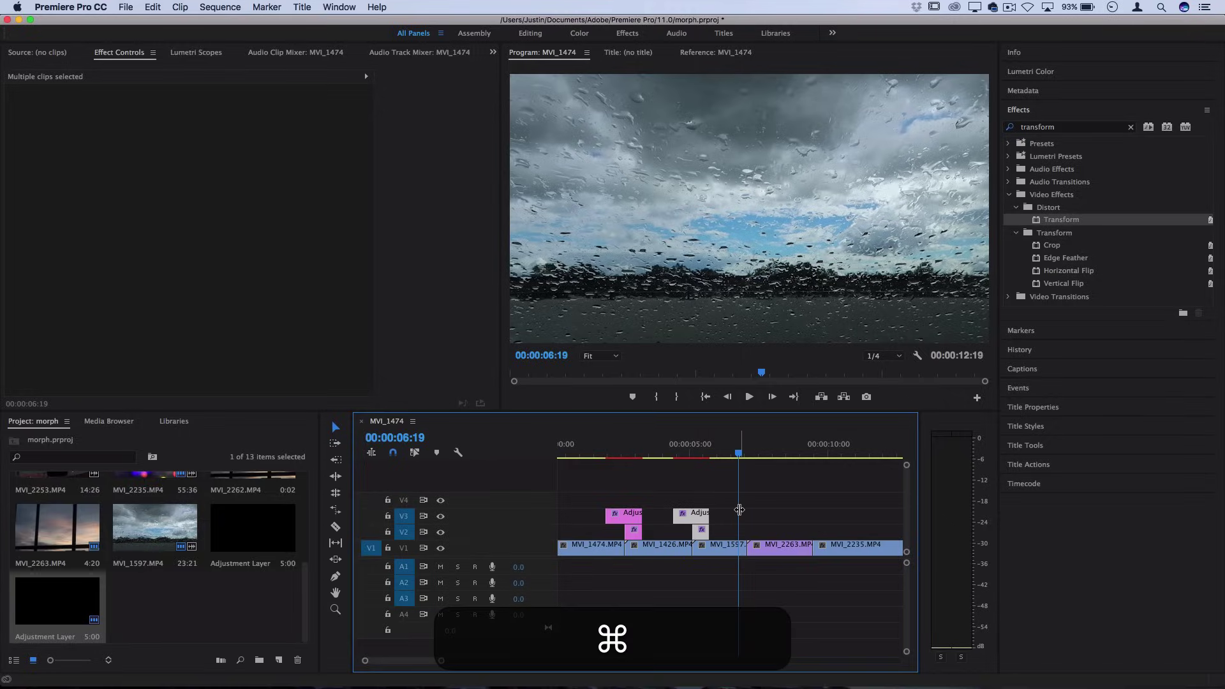
key("super+v")
left_click_drag(769, 535, 758, 535)
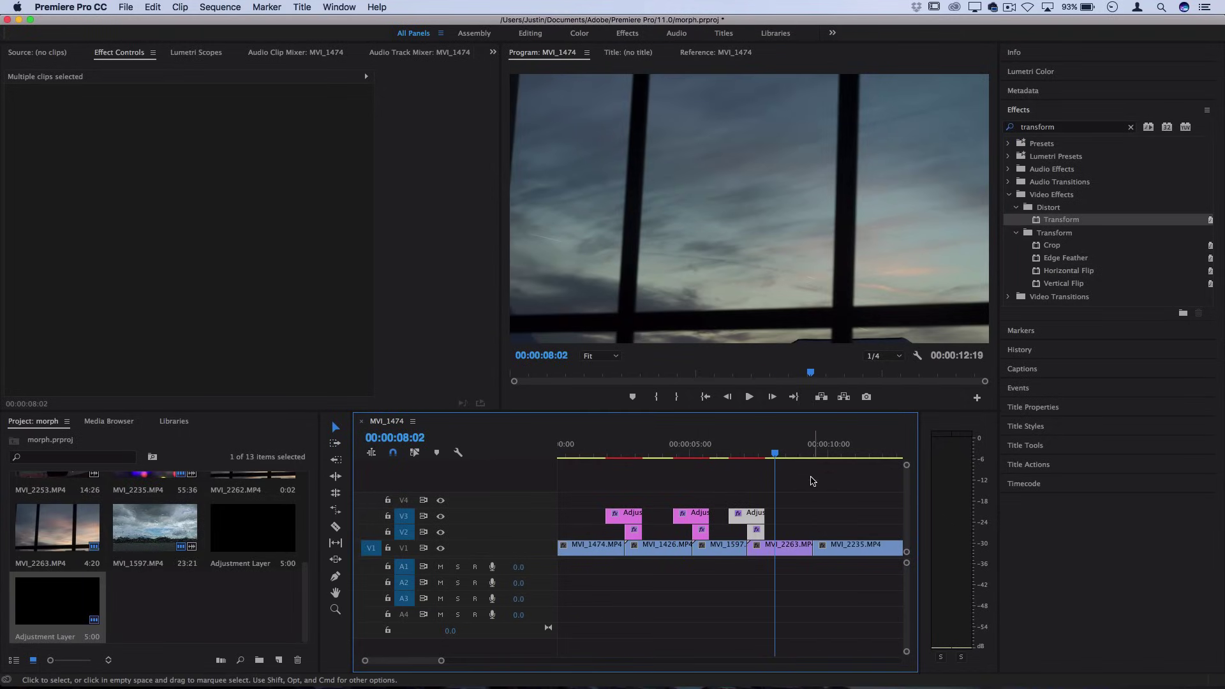
left_click(807, 448)
key("super+v")
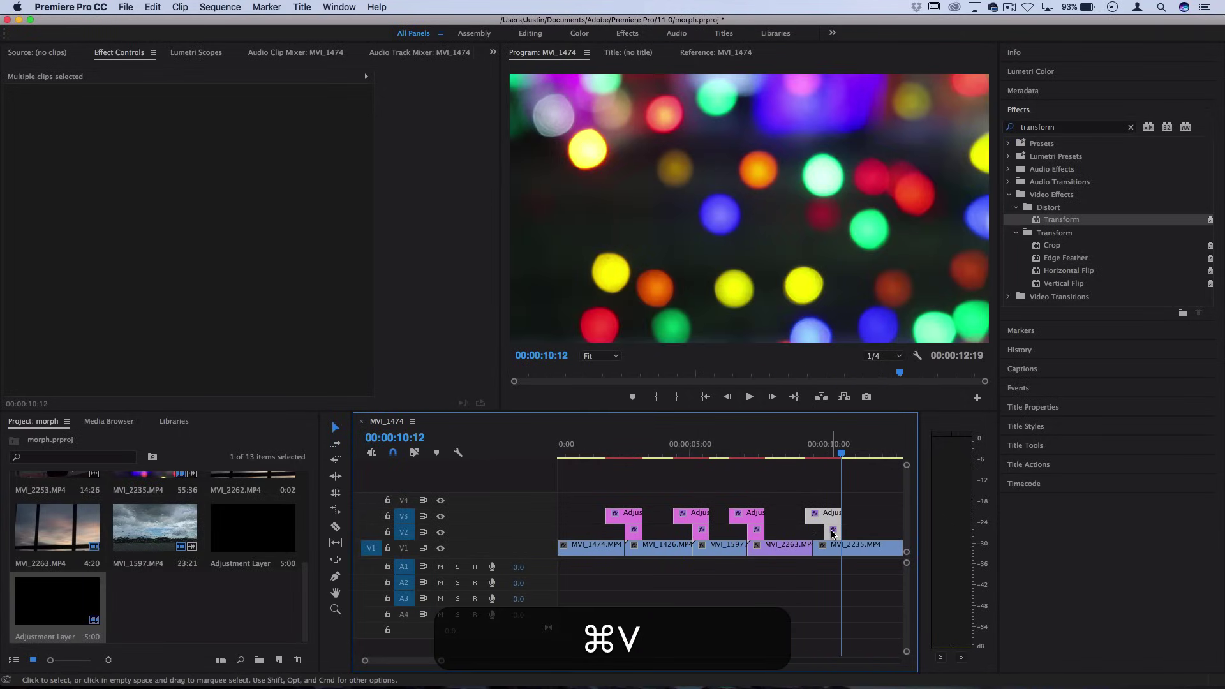
- Play the sequence from just before the first transition to review all the zoom transitions
left_click(601, 450)
key("space")
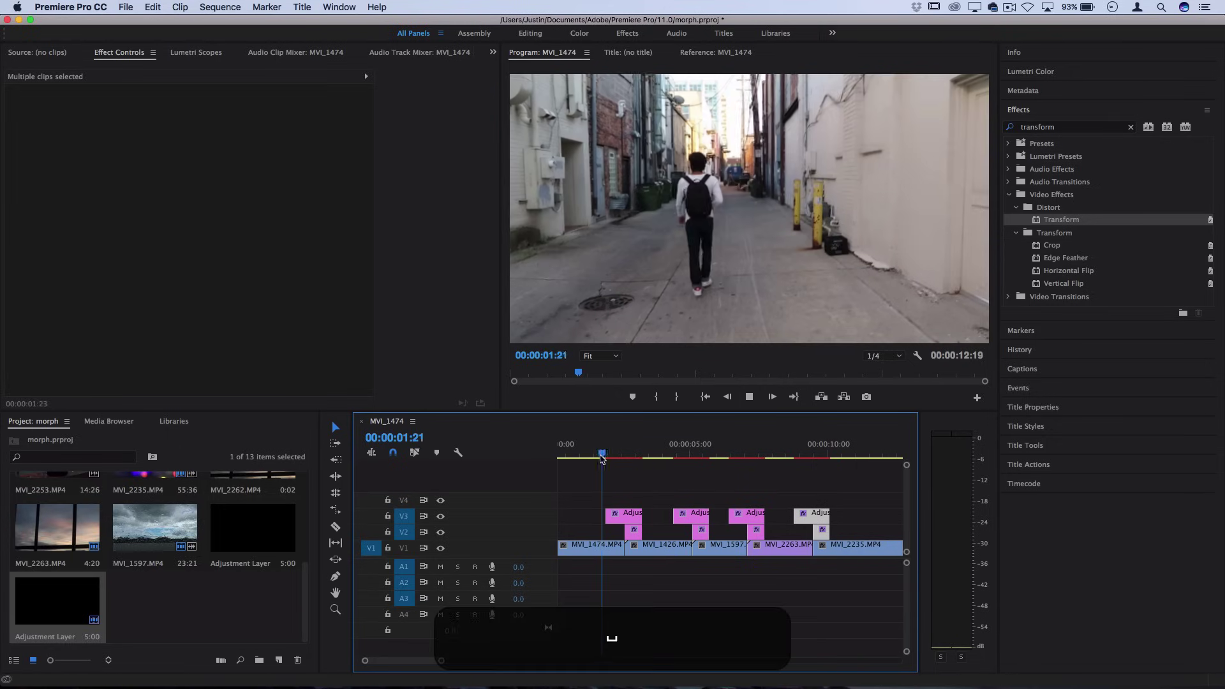